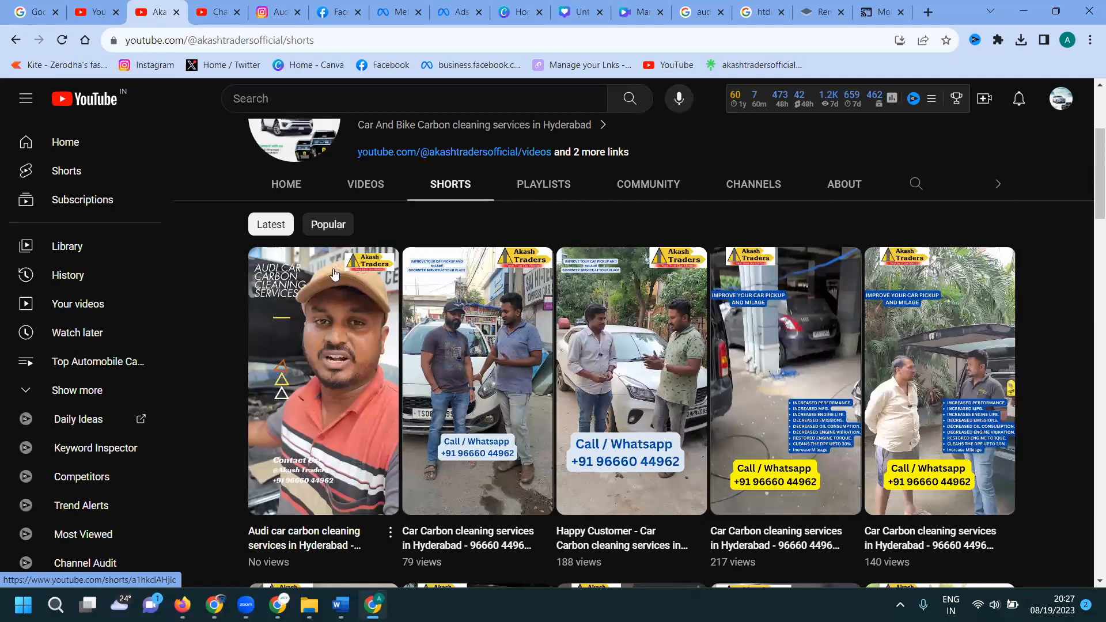
# Browse the Akash Traders Shorts on YouTube, then switch to the Canva home page.
pyautogui.scroll(-1, 333, 322)
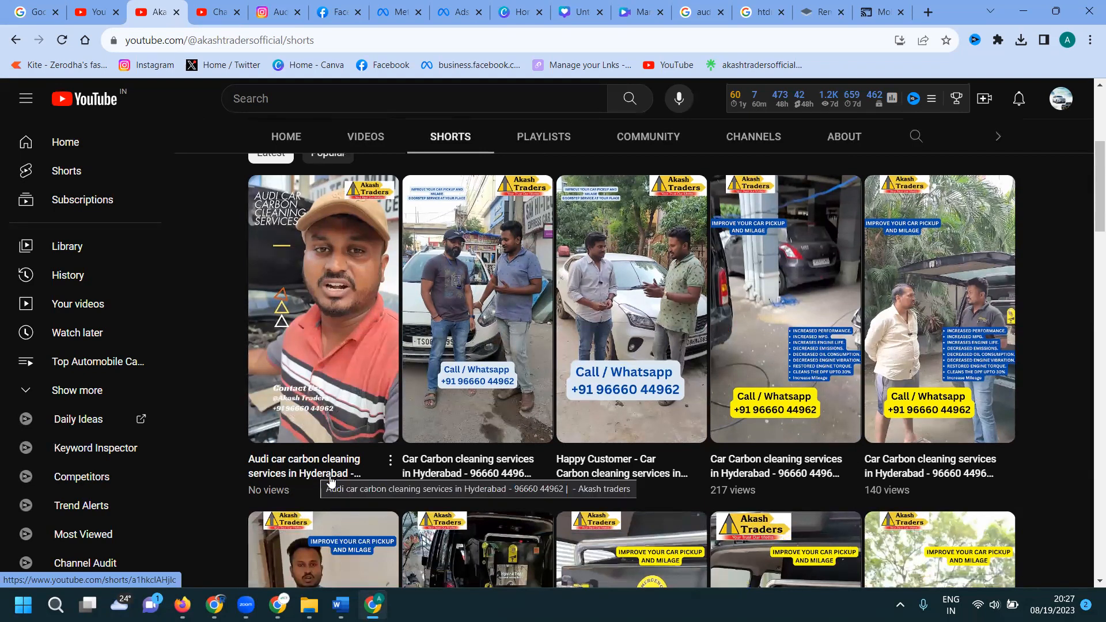
pyautogui.click(531, 8)
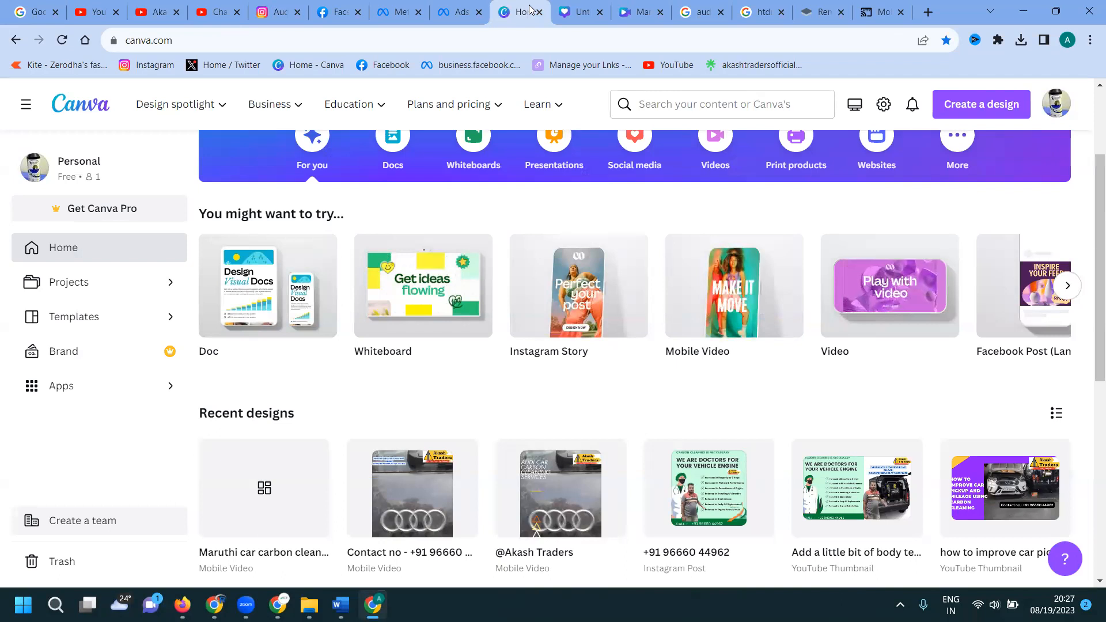
# Go to the Audi Instagram Story design, then to the Hydrotech cleaning machine image results.
pyautogui.moveTo(574, 315)
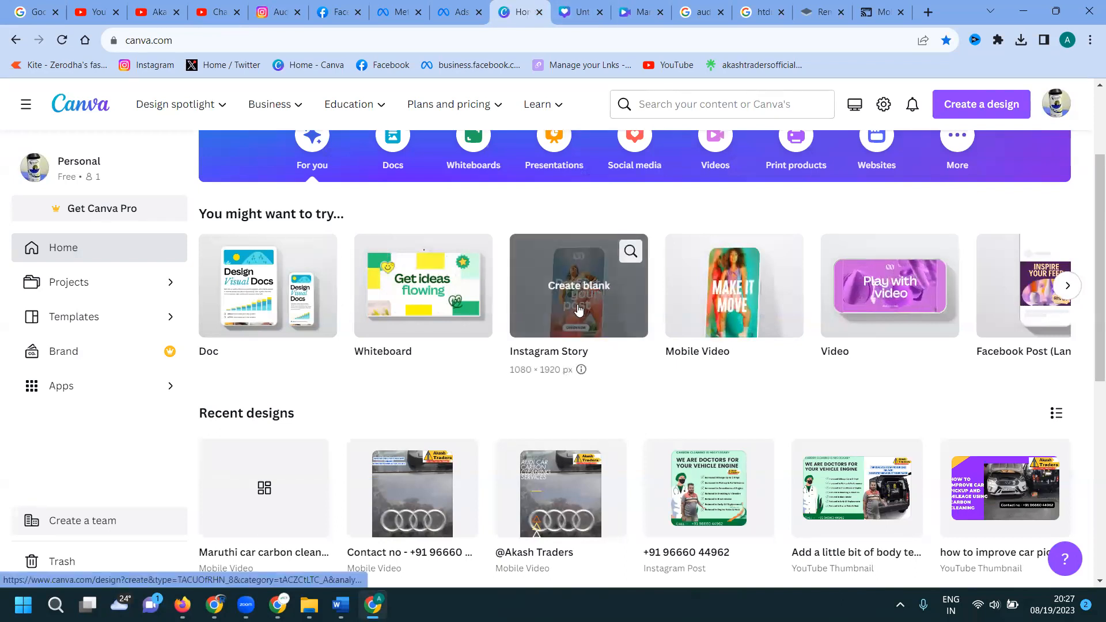
pyautogui.click(565, 20)
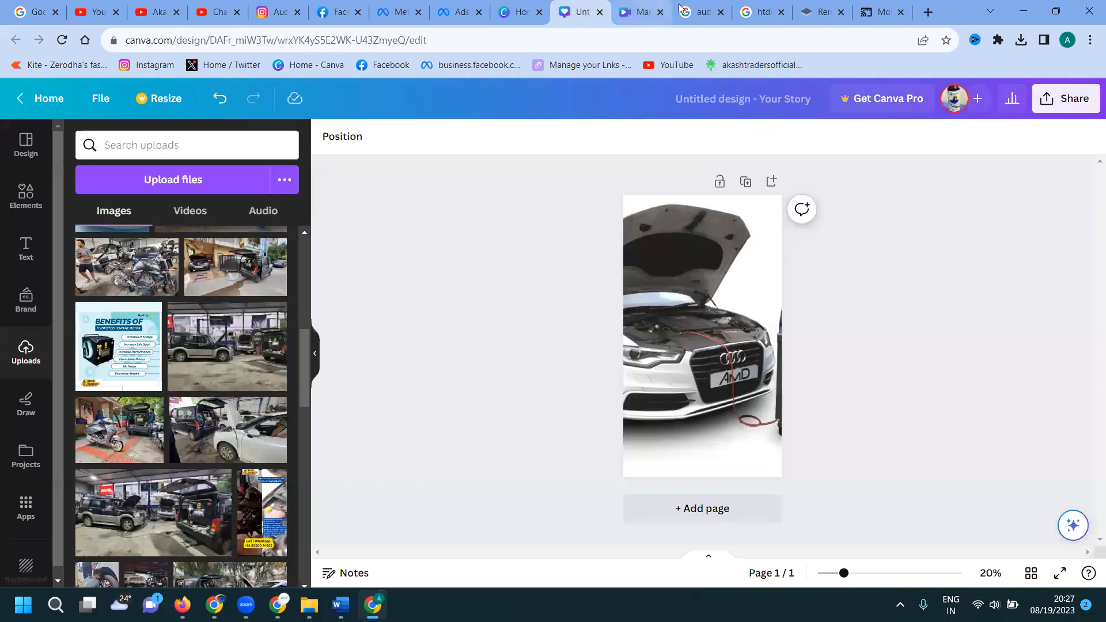
pyautogui.click(763, 12)
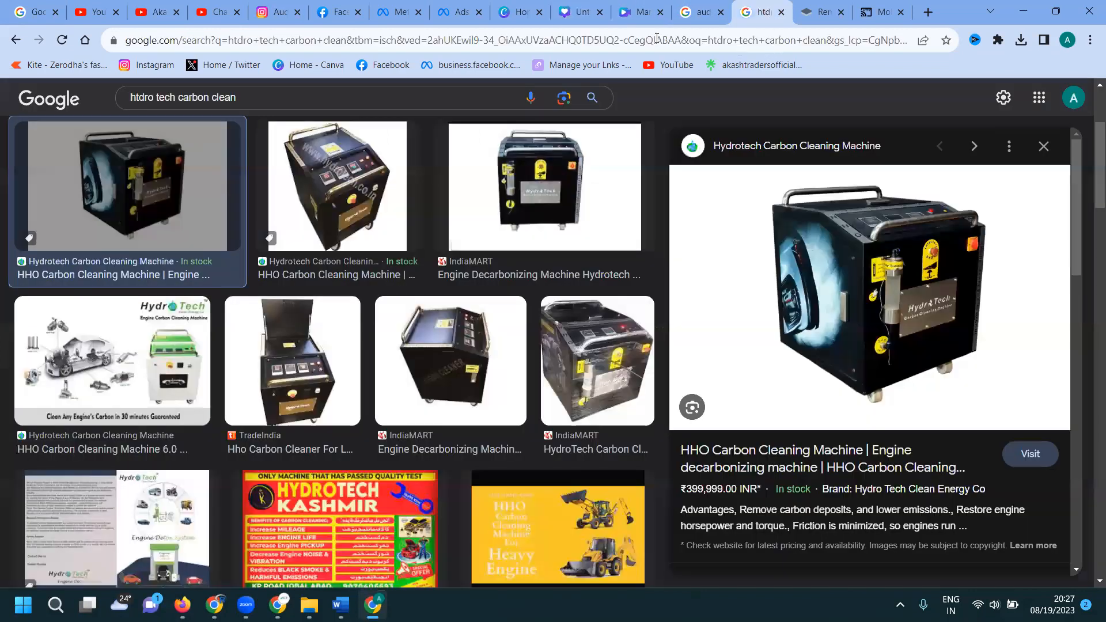
# Check the downloaded background-free Hydrotech machine PNG, then return to the Canva story design.
pyautogui.click(816, 19)
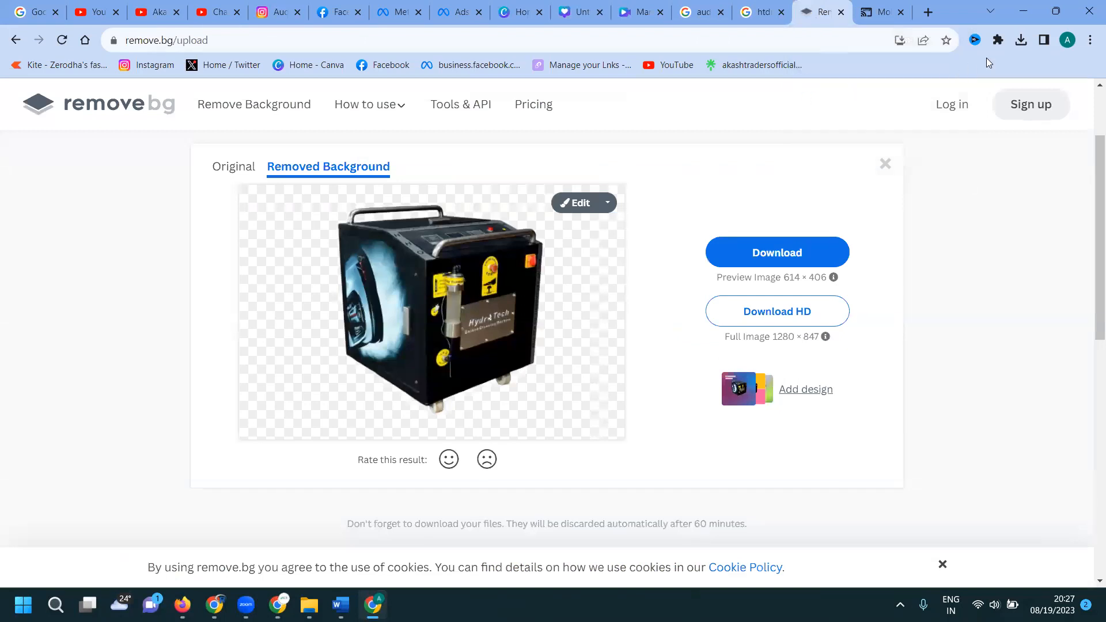
pyautogui.click(1021, 40)
pyautogui.click(916, 101)
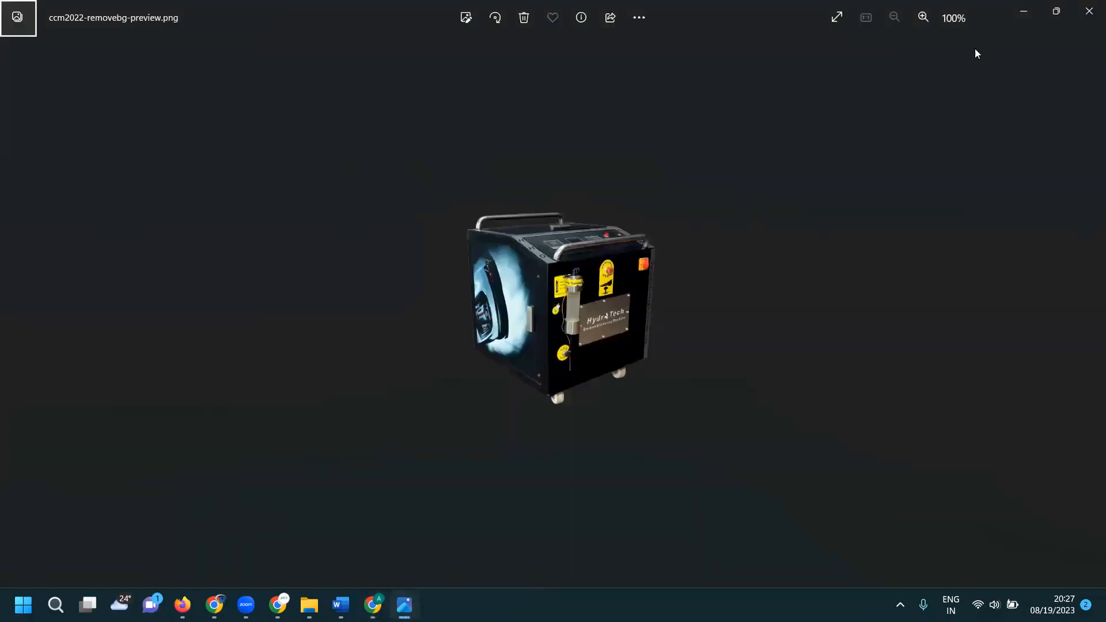
pyautogui.click(1087, 11)
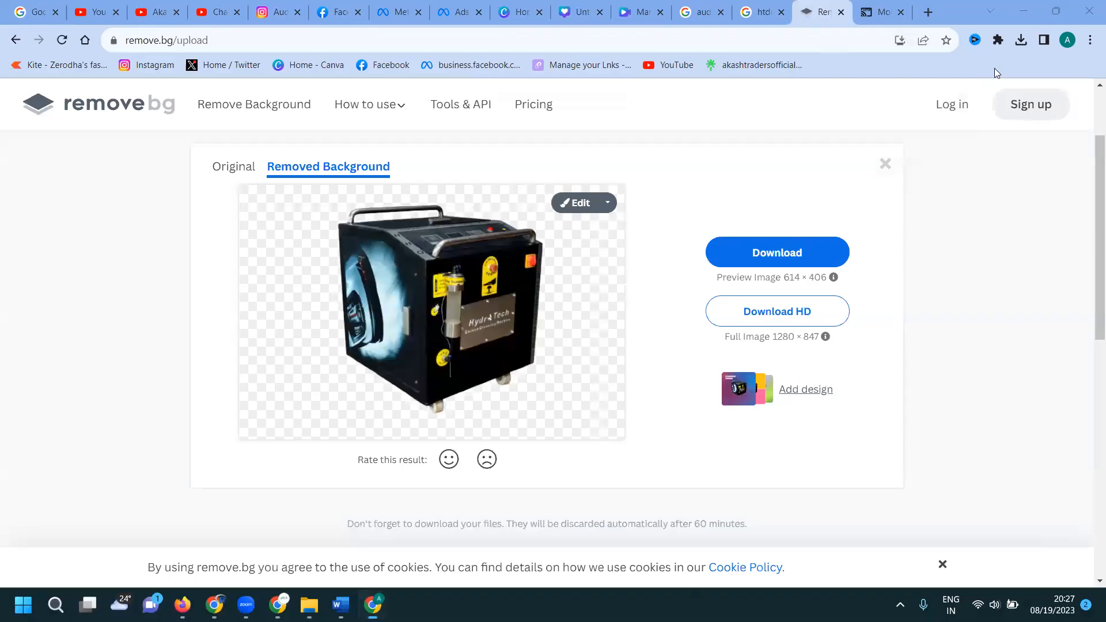
pyautogui.click(571, 13)
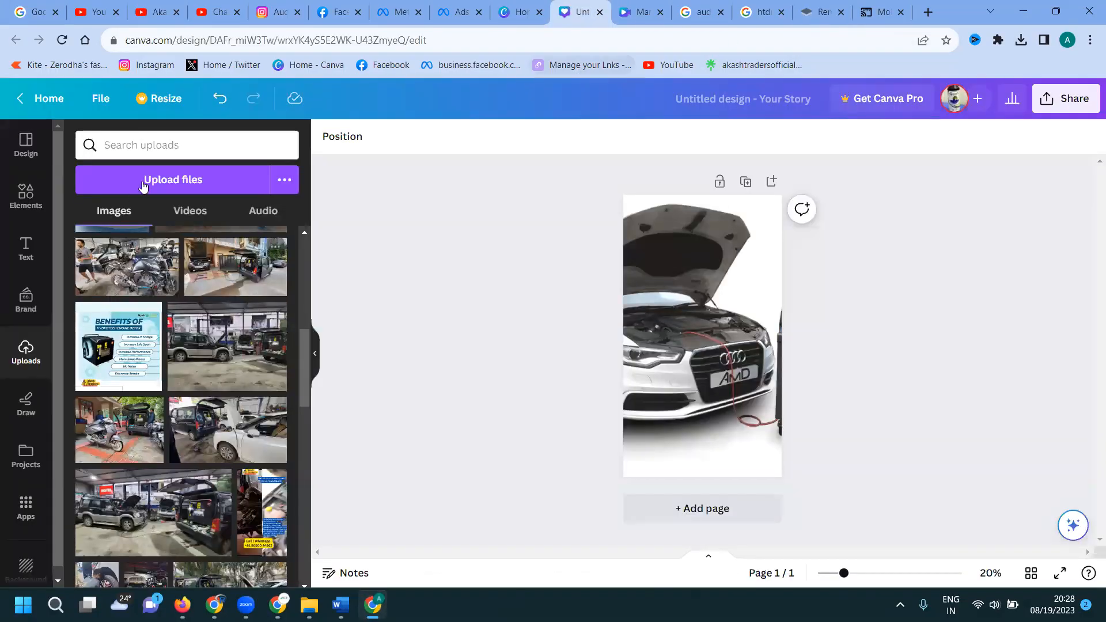
# Add the cleaning machine cutout, enlarged over the Audi's grille and lower front.
pyautogui.hotkey('alt', 'Tab')
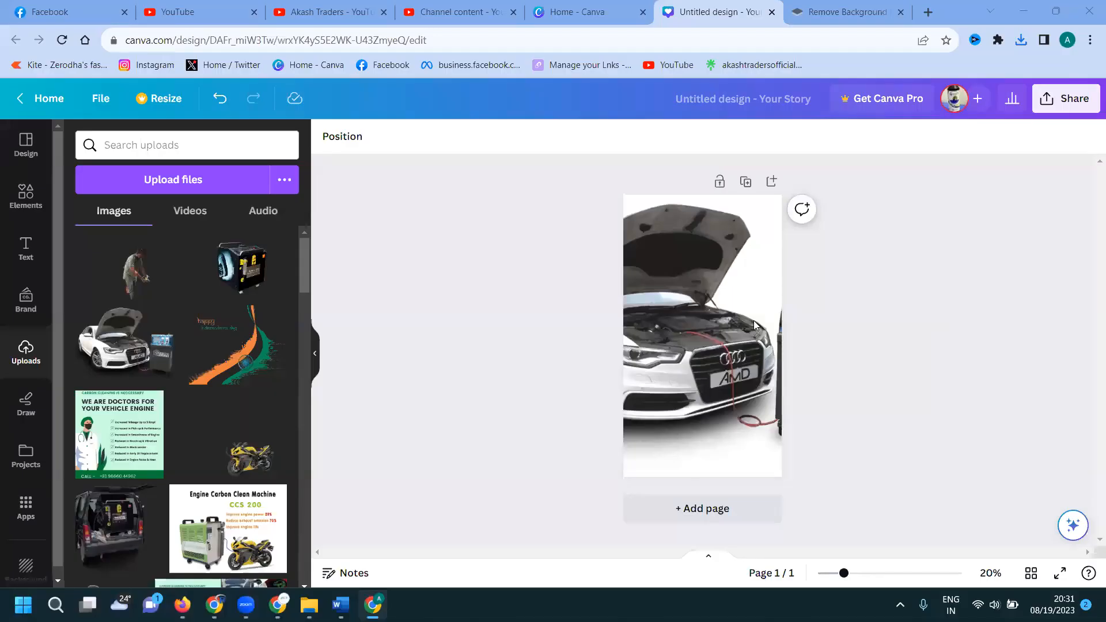
pyautogui.click(241, 268)
pyautogui.moveTo(746, 368); pyautogui.dragTo(830, 422)
pyautogui.moveTo(751, 350); pyautogui.dragTo(737, 409)
pyautogui.click(923, 316)
# Add a small Akash Traders logo top-right, then select the Audi video title in YouTube Studio.
pyautogui.scroll(-15, 159, 334)
pyautogui.scroll(-2, 160, 334)
pyautogui.click(179, 386)
pyautogui.moveTo(648, 355); pyautogui.dragTo(742, 209)
pyautogui.doubleClick(742, 208)
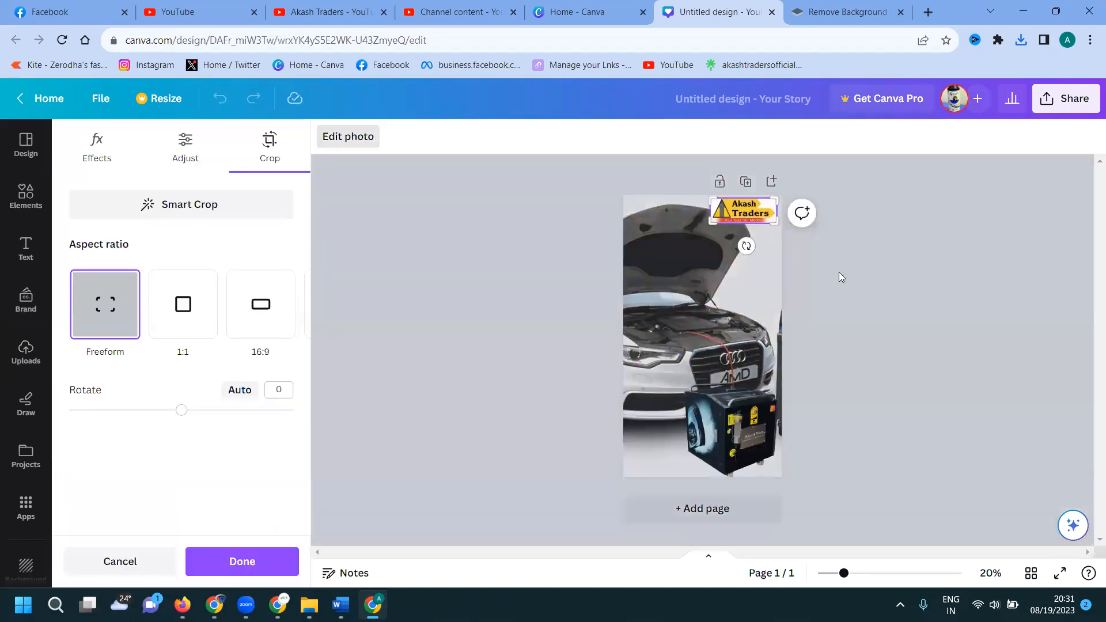
pyautogui.click(839, 273)
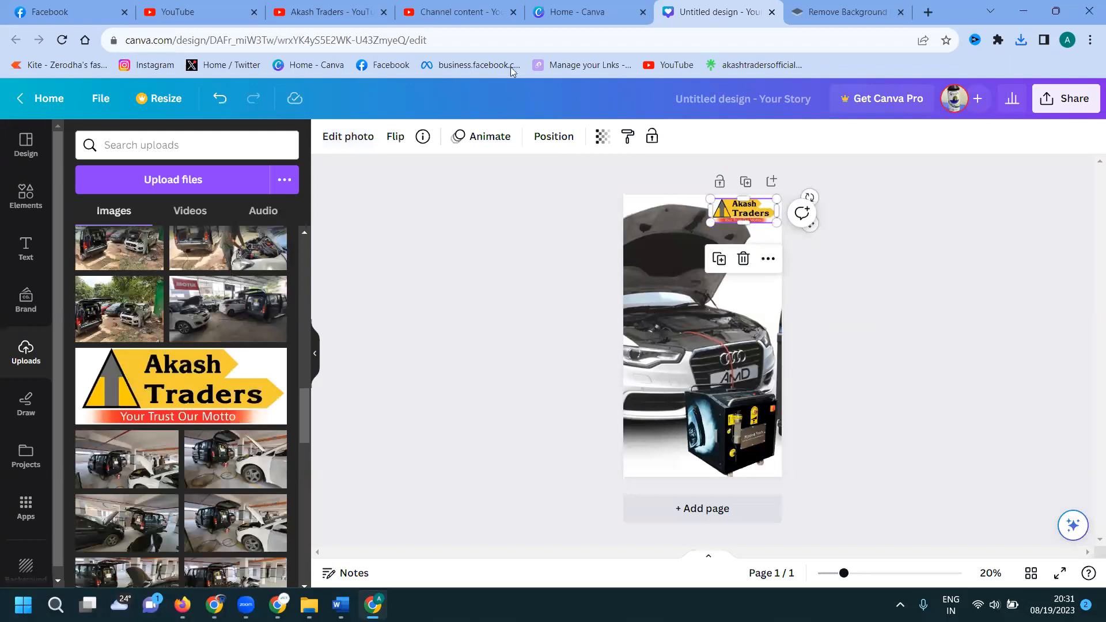
pyautogui.click(424, 15)
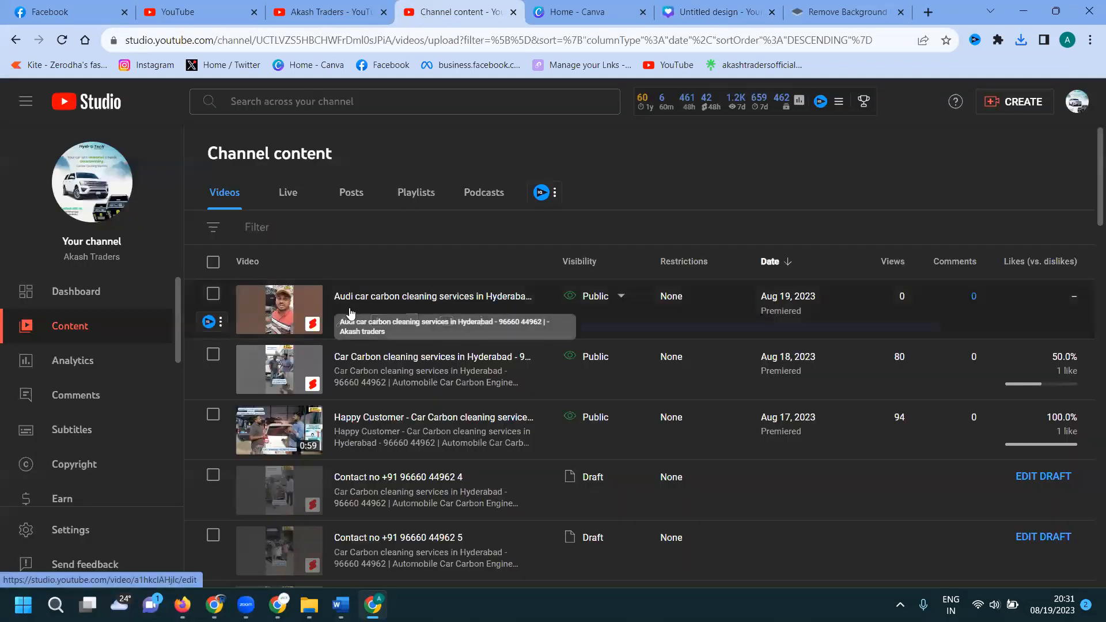
pyautogui.moveTo(334, 296); pyautogui.dragTo(457, 299)
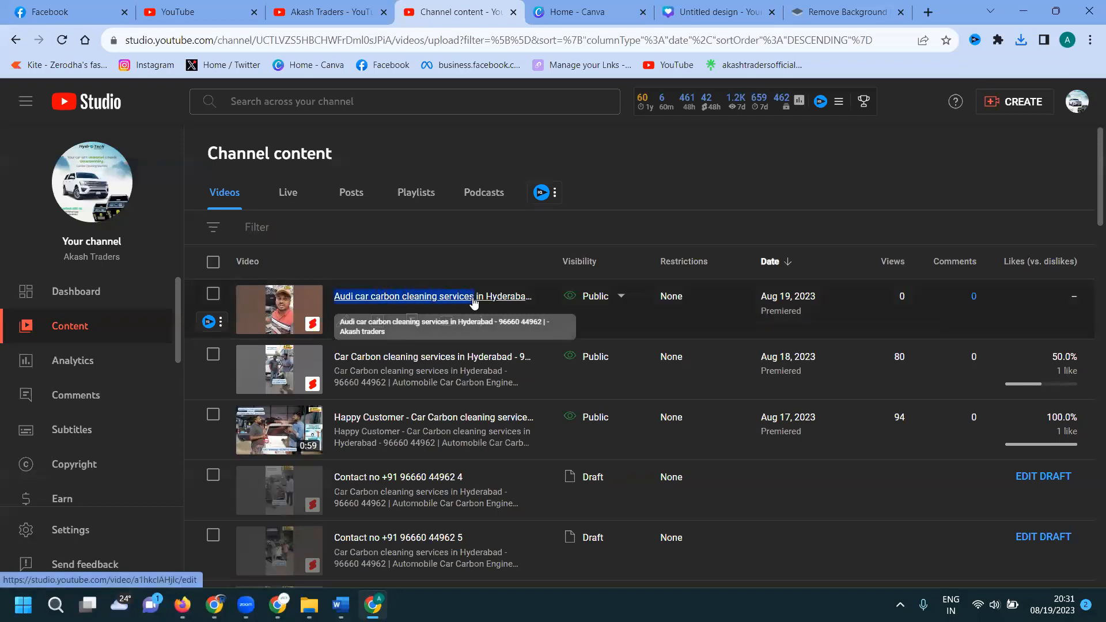
# Add a subheading with the pasted Audi title on a background box at lower left.
pyautogui.click(717, 11)
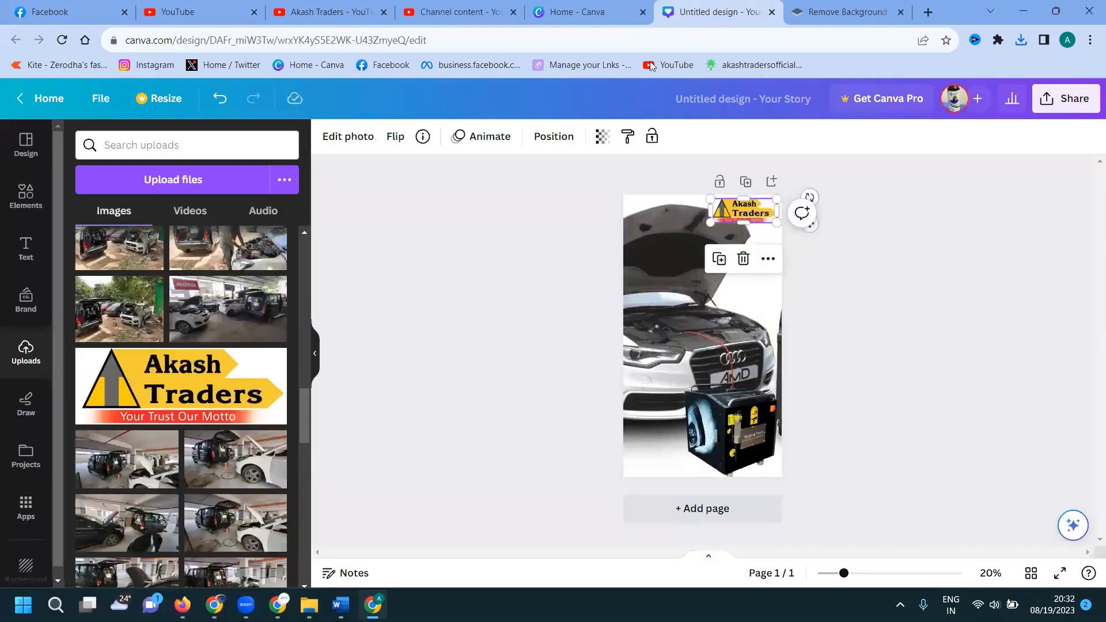
pyautogui.click(26, 248)
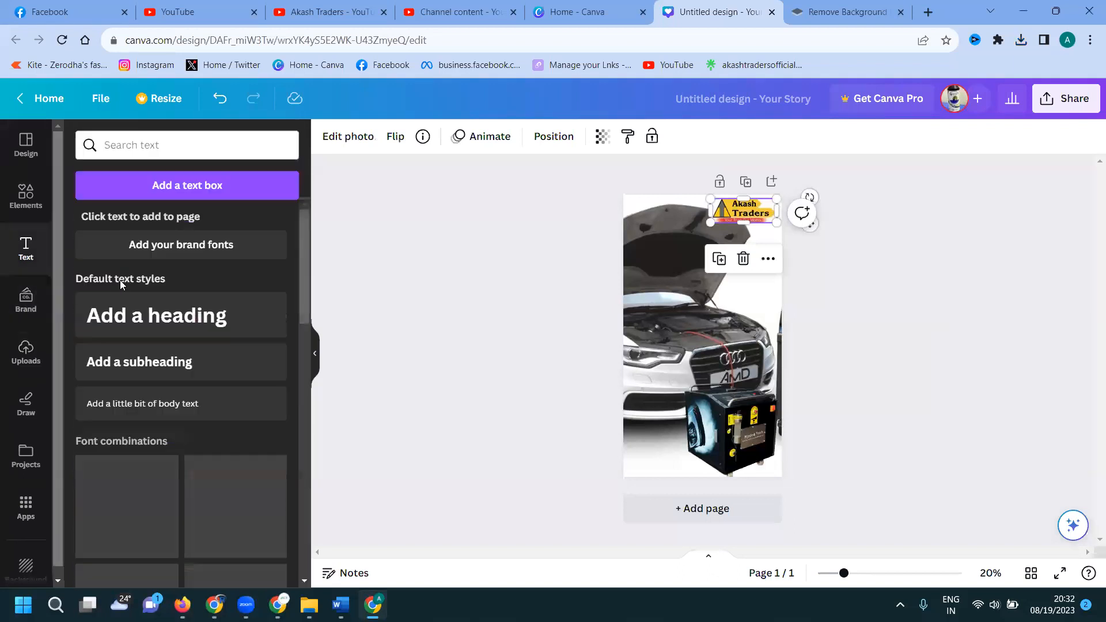
pyautogui.click(140, 361)
pyautogui.write('Audi car carbon cleaning services')
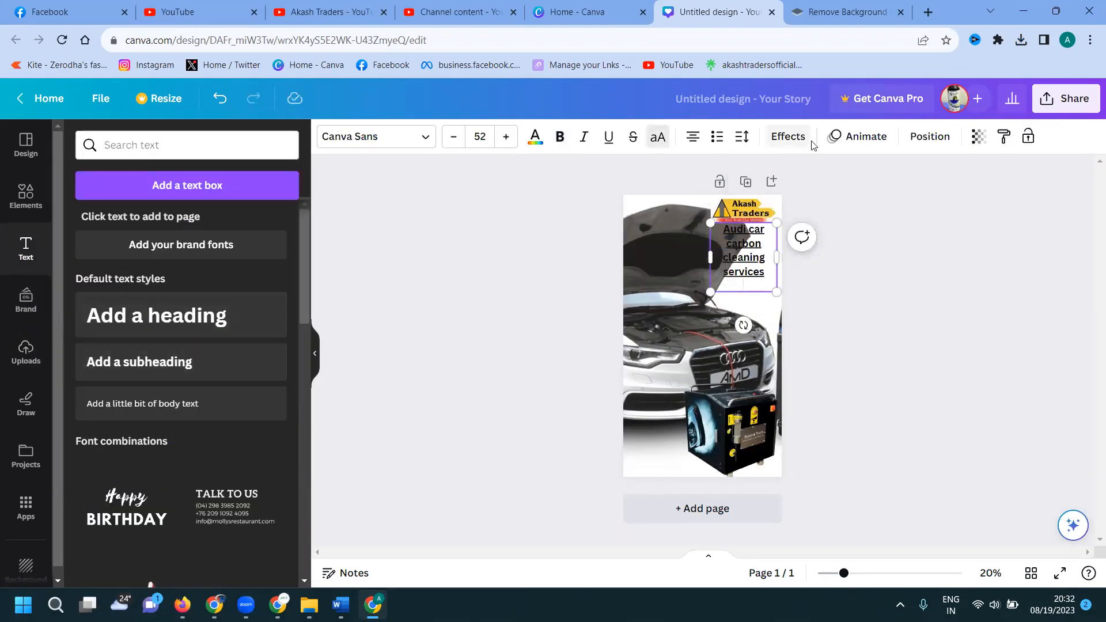
pyautogui.click(789, 137)
pyautogui.click(103, 495)
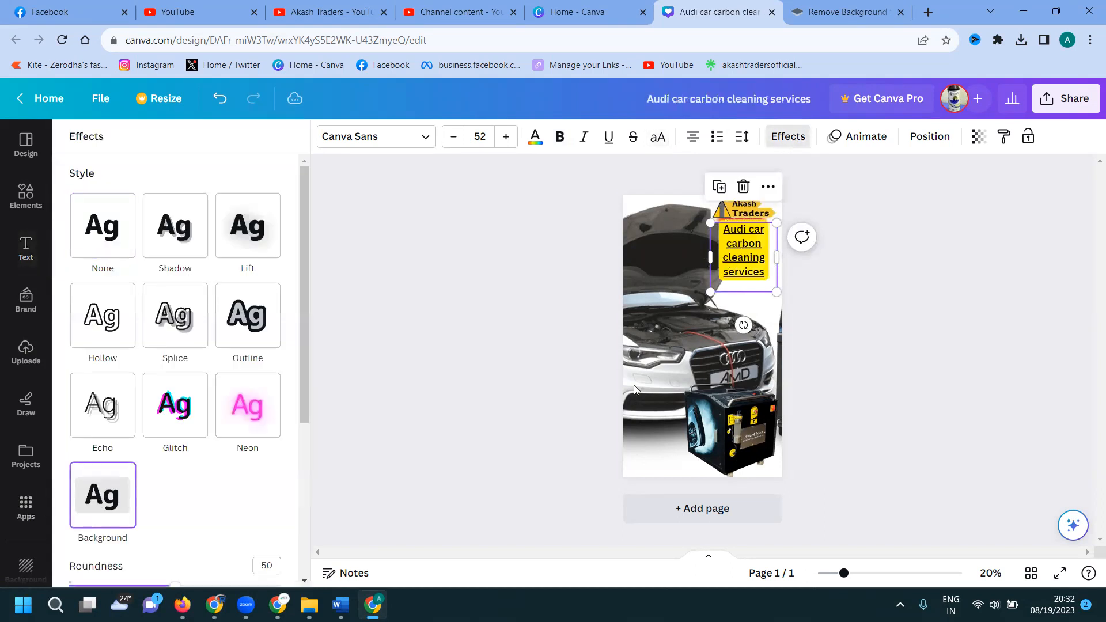
pyautogui.click(747, 283)
pyautogui.moveTo(737, 257); pyautogui.dragTo(649, 409)
pyautogui.doubleClick(659, 412)
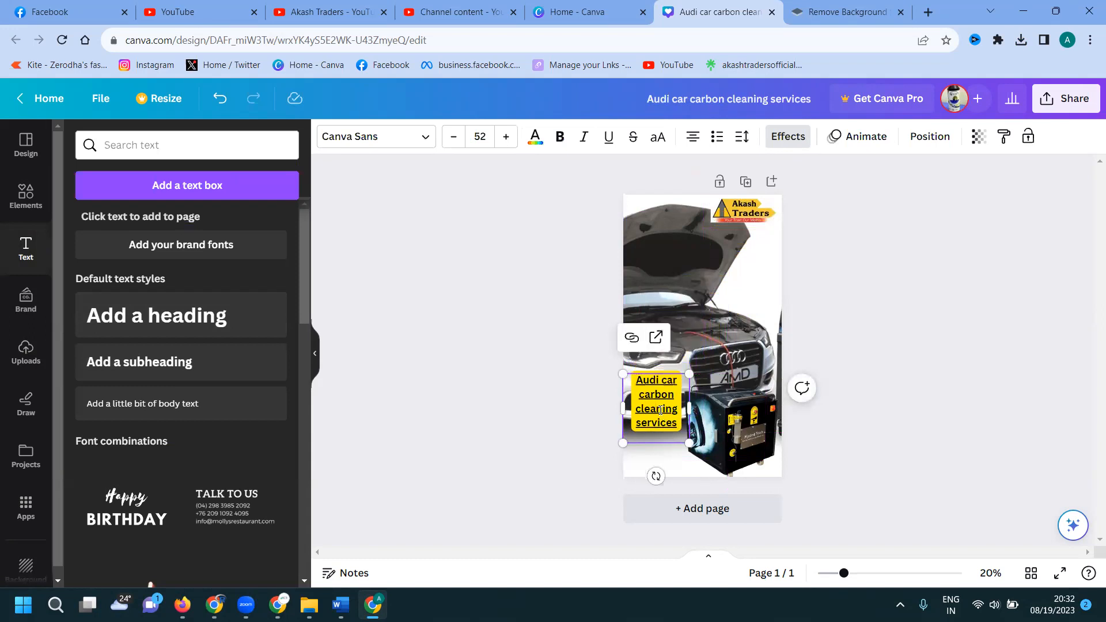
# Try Splice, Outline, Lift, Echo and Neon effects, then settle on a cobalt blue background box.
pyautogui.click(788, 137)
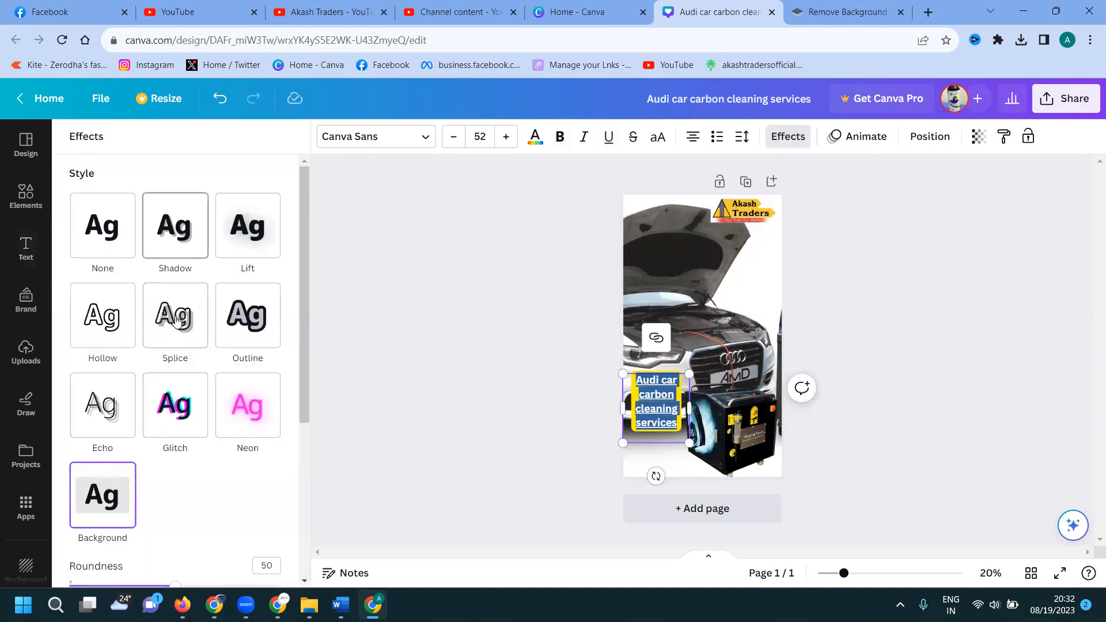
pyautogui.click(176, 335)
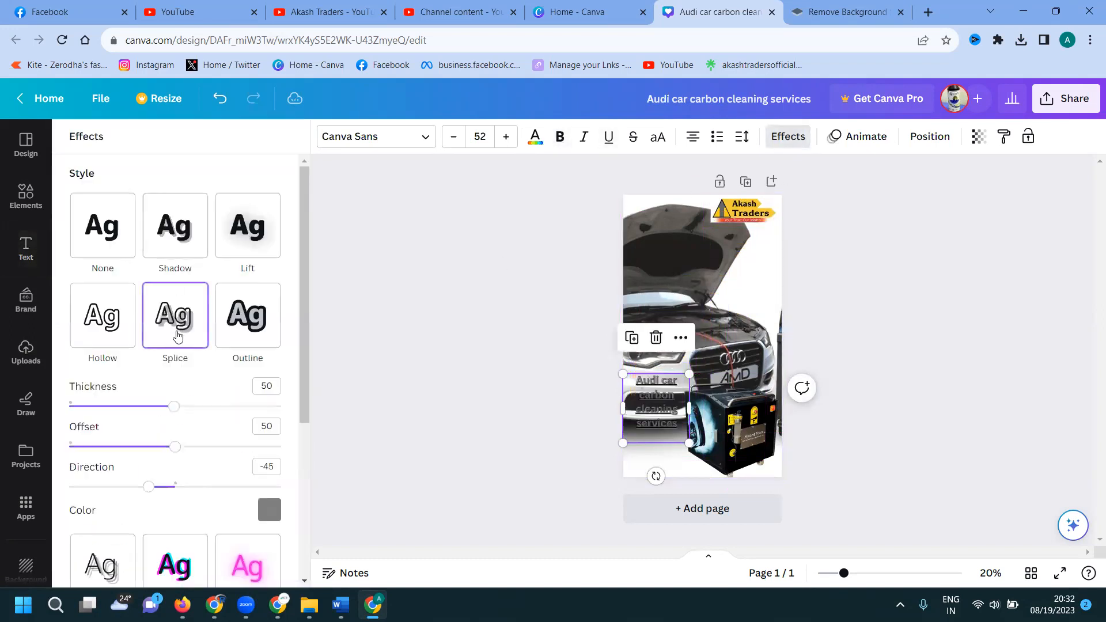
pyautogui.click(253, 311)
pyautogui.click(255, 229)
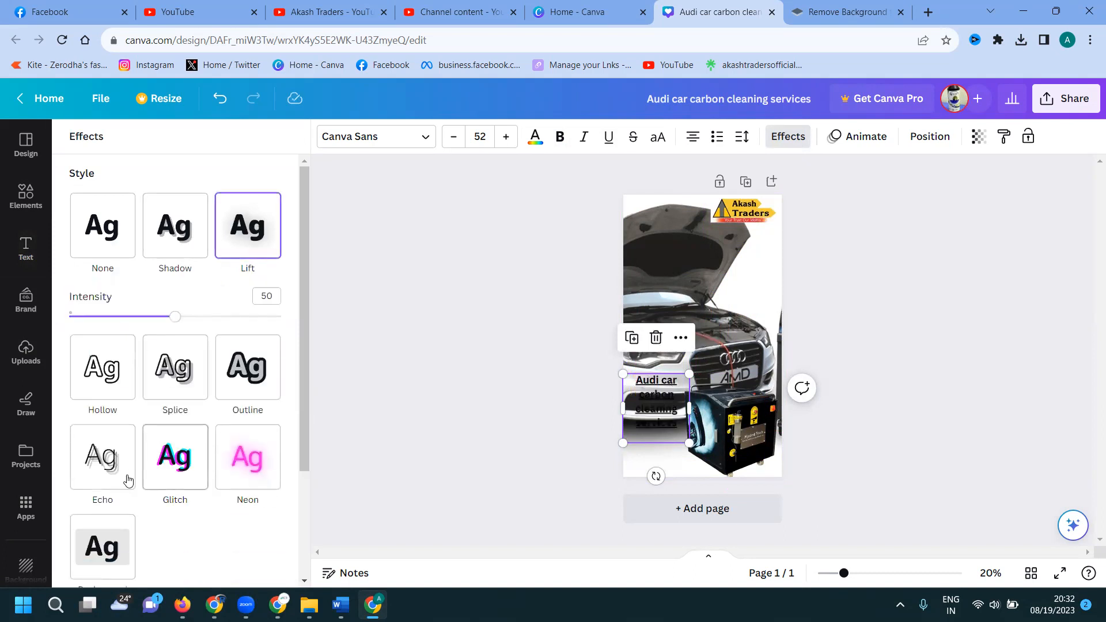
pyautogui.click(124, 471)
pyautogui.click(246, 419)
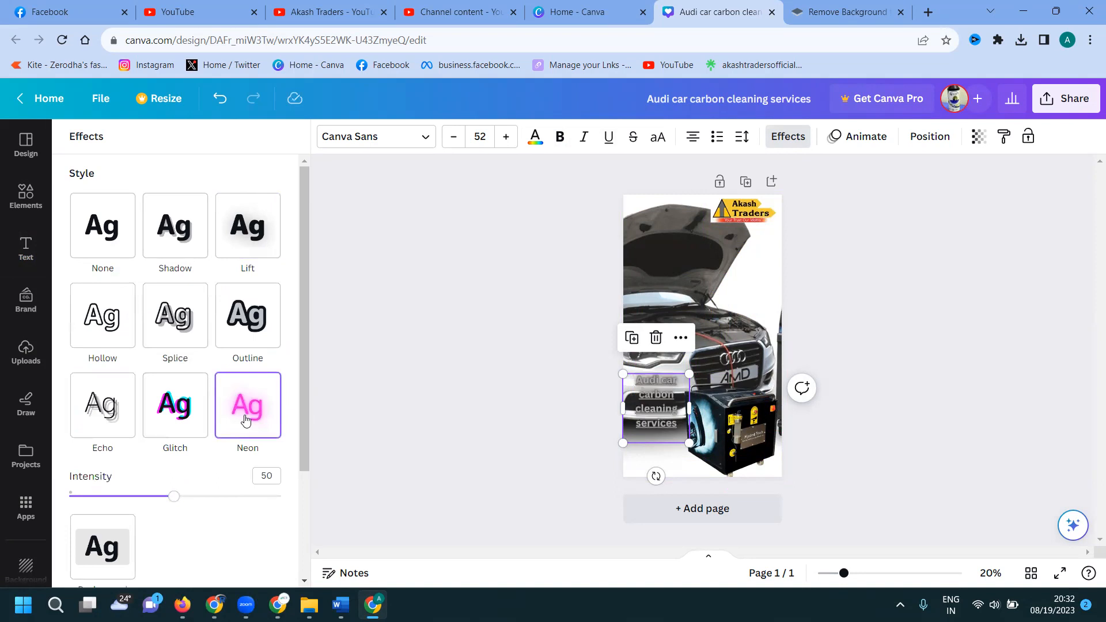
pyautogui.scroll(-3, 123, 425)
pyautogui.click(106, 426)
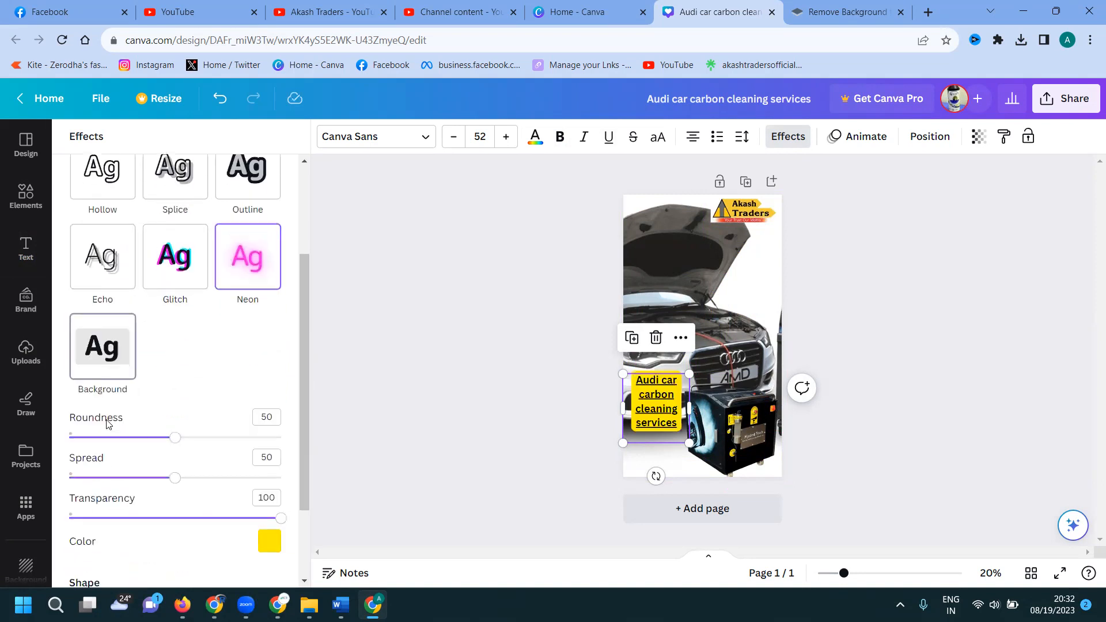
pyautogui.scroll(-2, 238, 426)
pyautogui.click(271, 432)
pyautogui.scroll(-3, 240, 380)
pyautogui.click(259, 362)
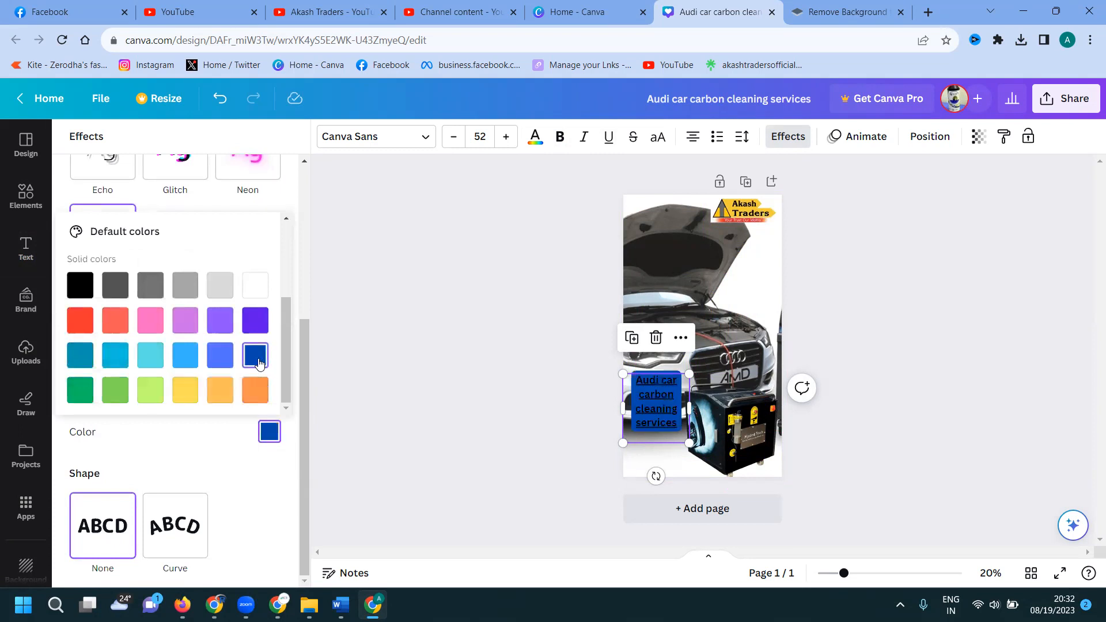
# Make the title lettering light grey.
pyautogui.click(535, 136)
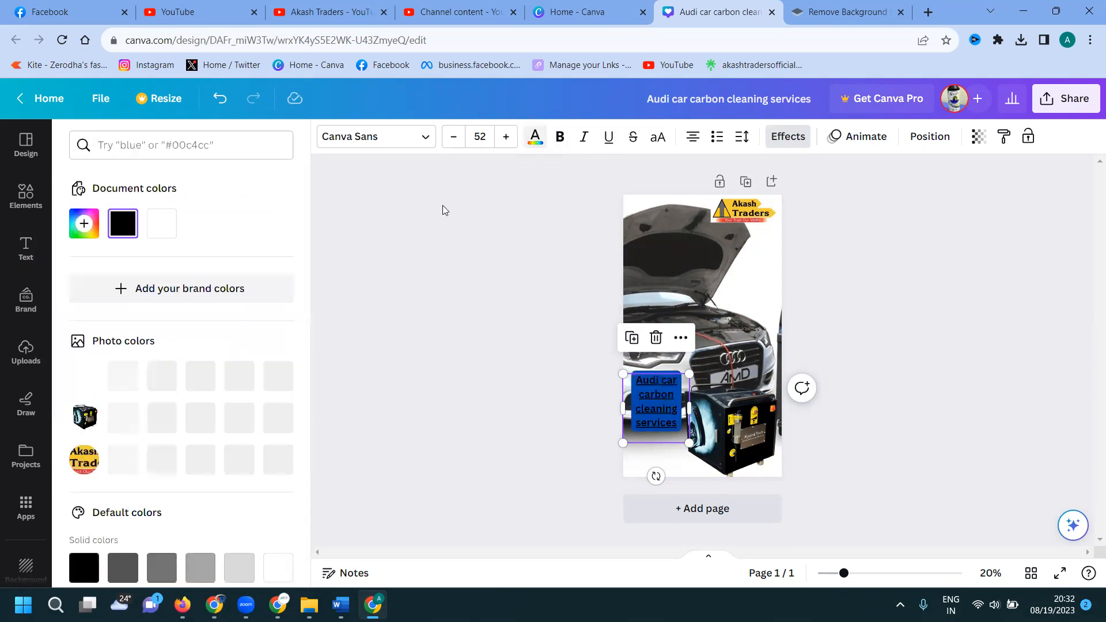
pyautogui.click(198, 377)
pyautogui.click(473, 309)
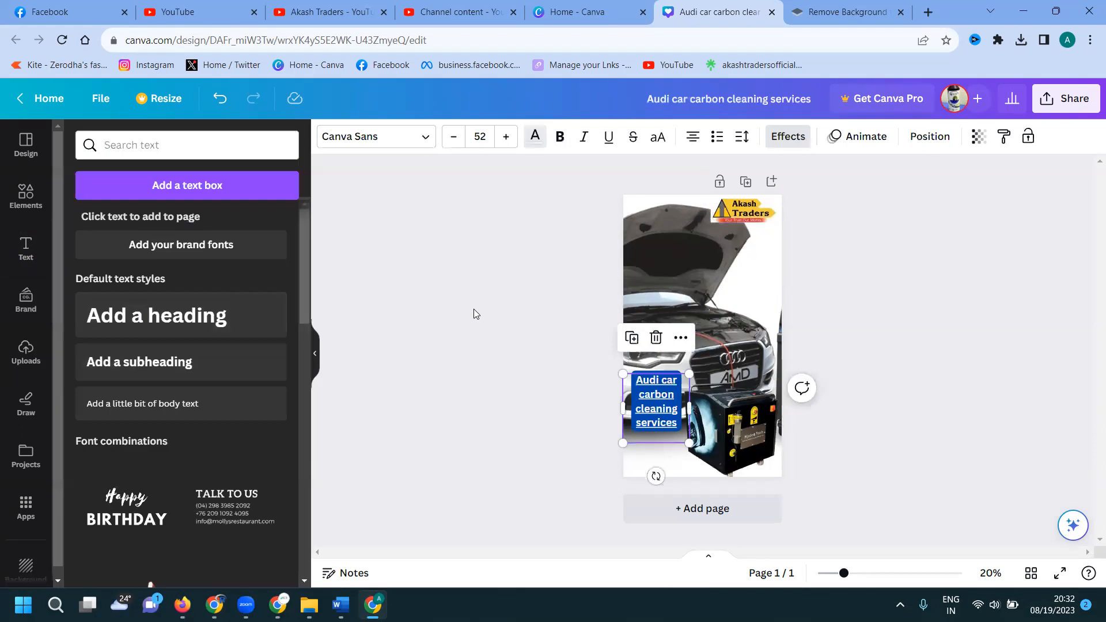
# Drag the blue title box up onto the Audi's bonnet, just below the logo.
pyautogui.moveTo(657, 395); pyautogui.dragTo(763, 272)
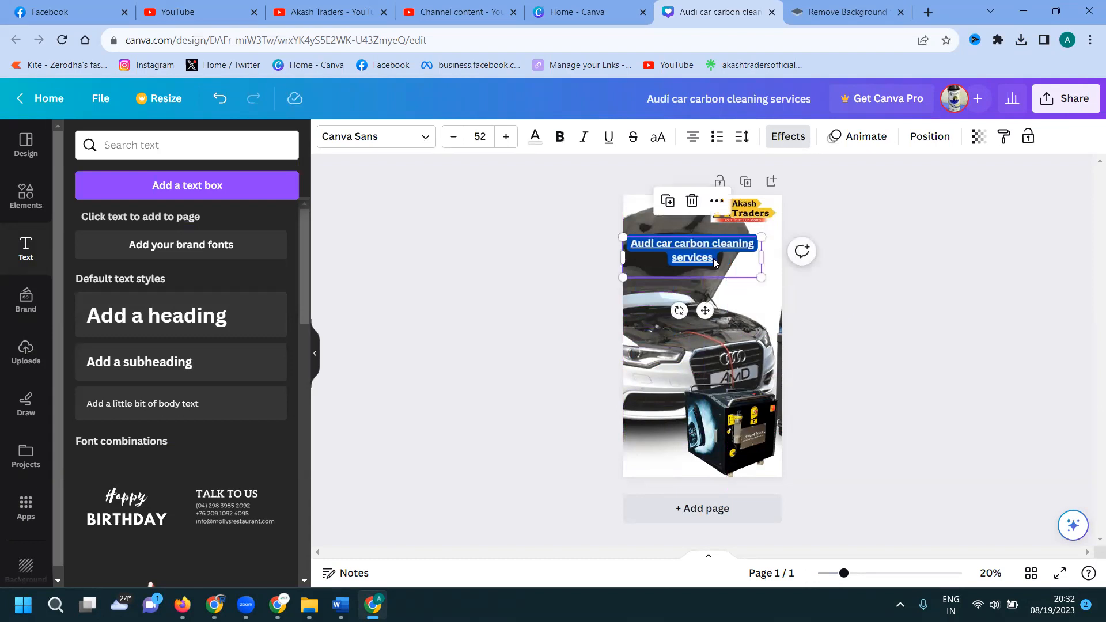
pyautogui.click(713, 261)
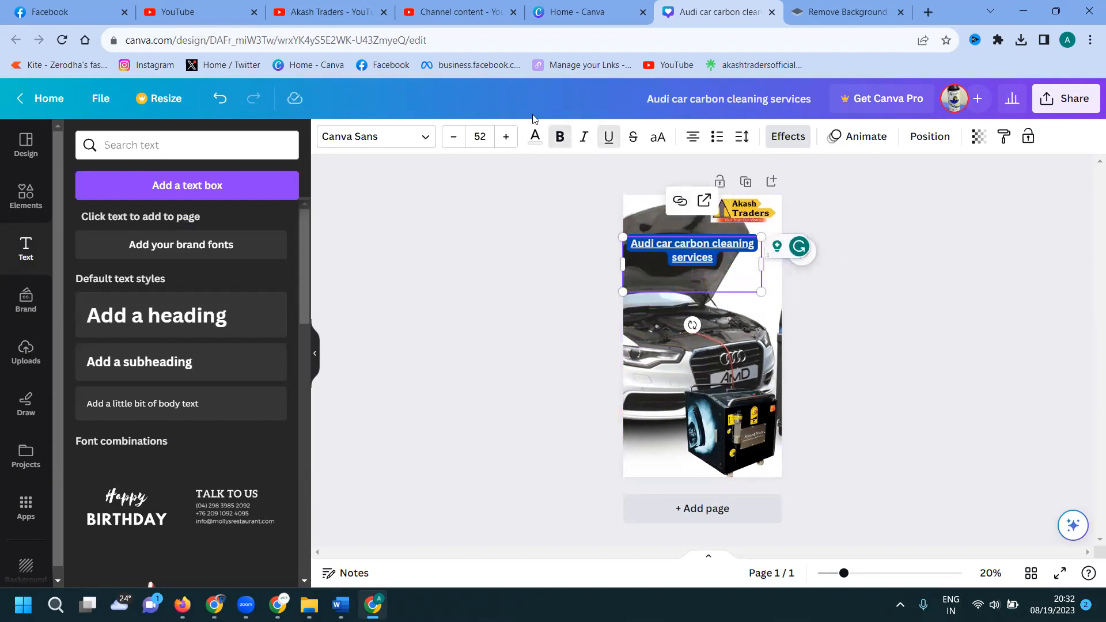
pyautogui.click(468, 16)
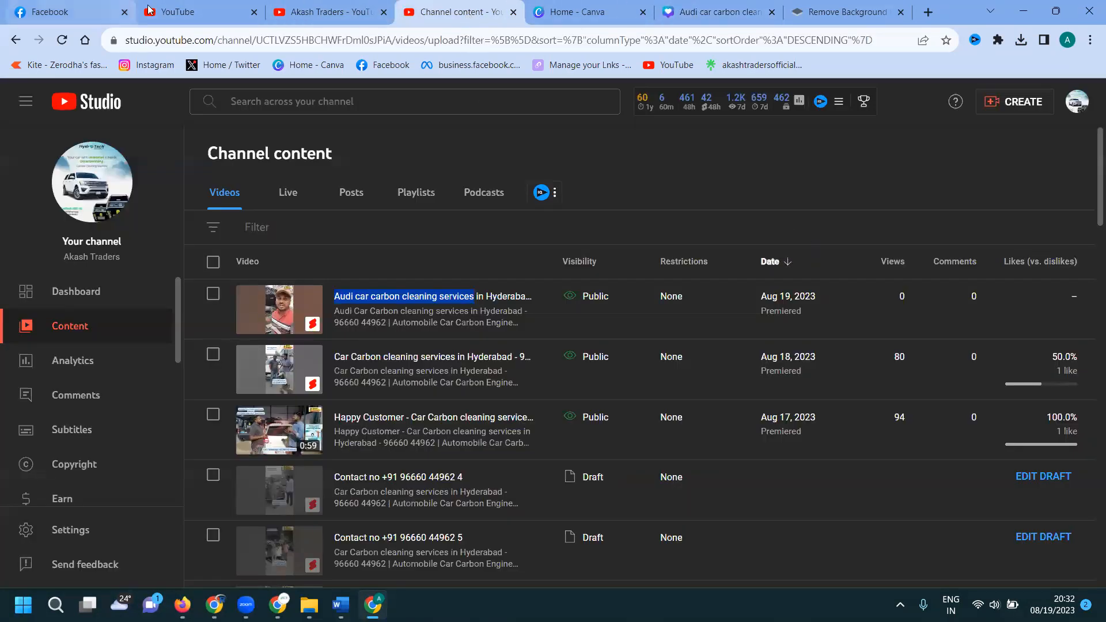
pyautogui.click(708, 13)
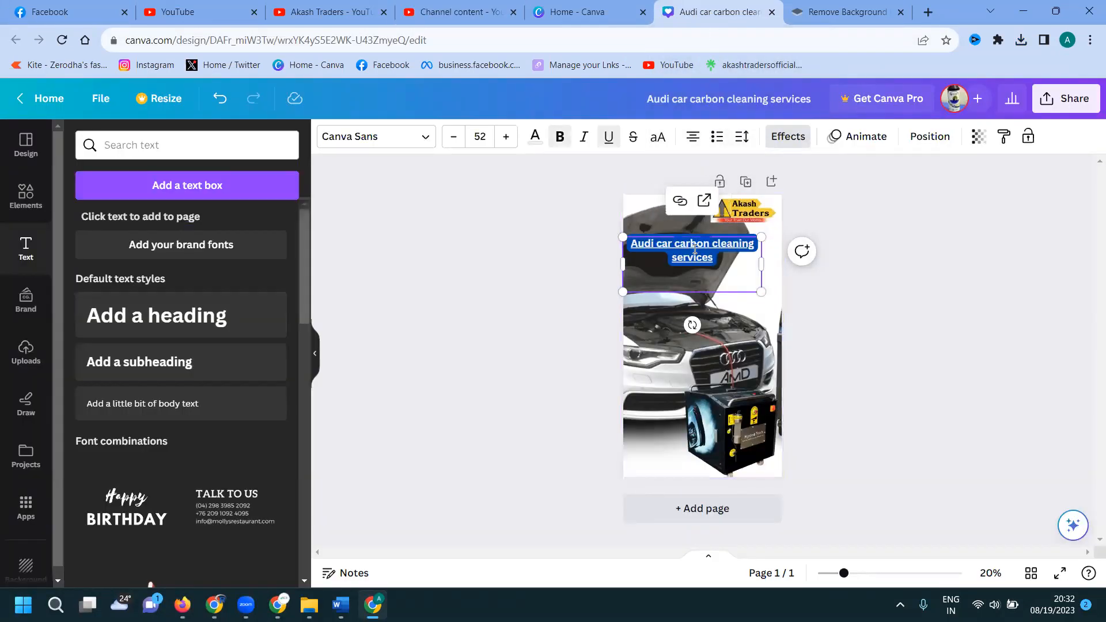
# Make the title read 'AUDI CAR CARBON CLEANING SERVICES' in capitals, then browse the uploaded images.
pyautogui.click(657, 137)
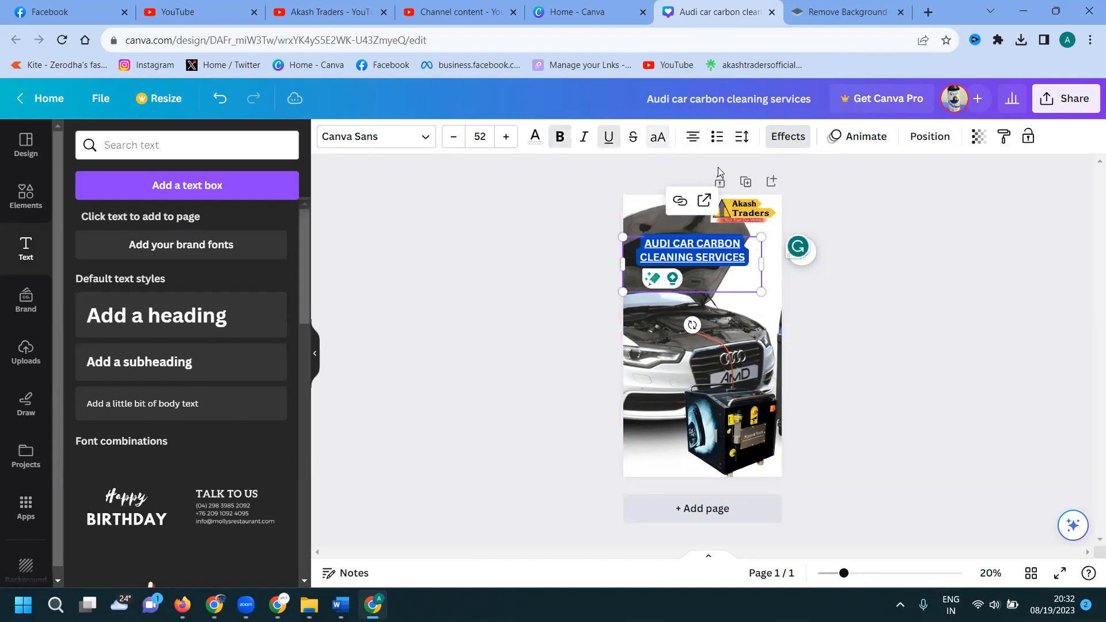
pyautogui.click(891, 215)
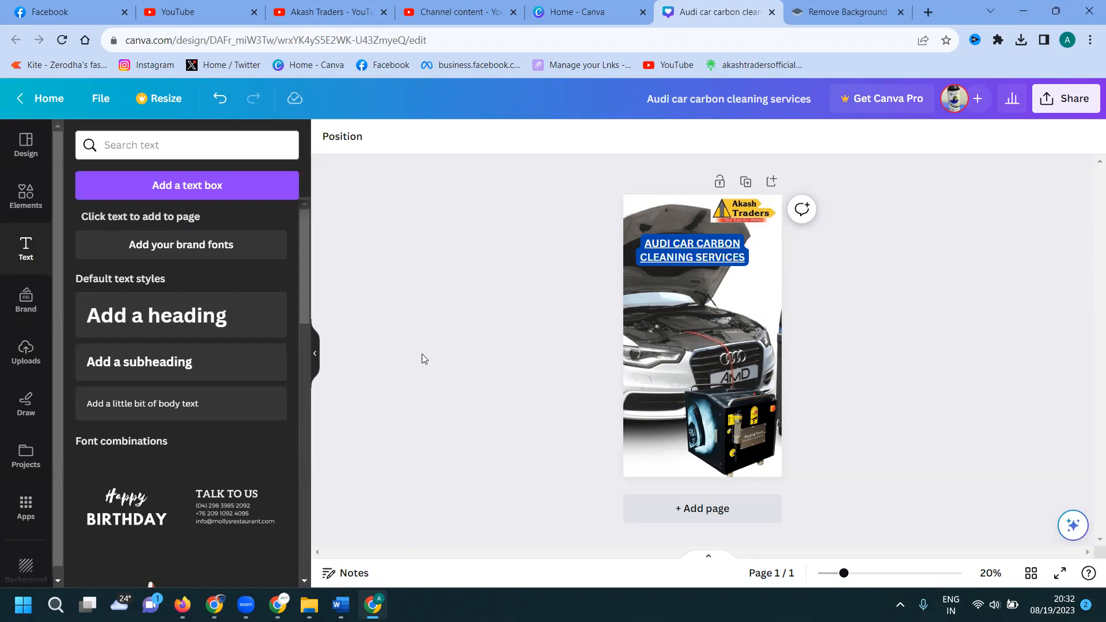
pyautogui.click(26, 352)
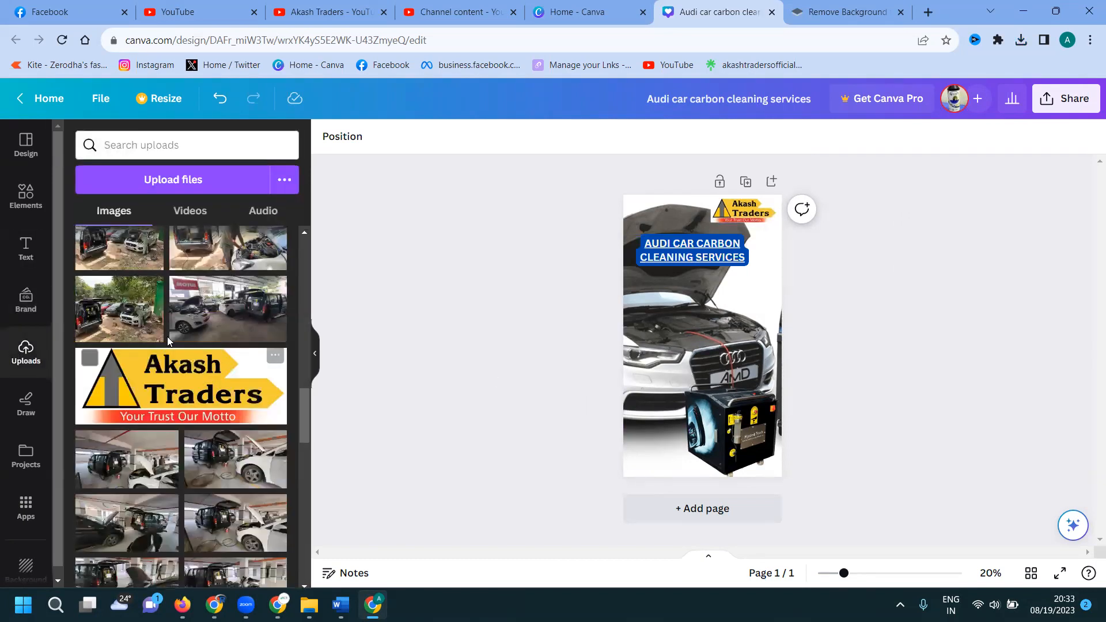
pyautogui.scroll(-4, 167, 337)
pyautogui.scroll(-4, 168, 344)
pyautogui.scroll(10, 168, 341)
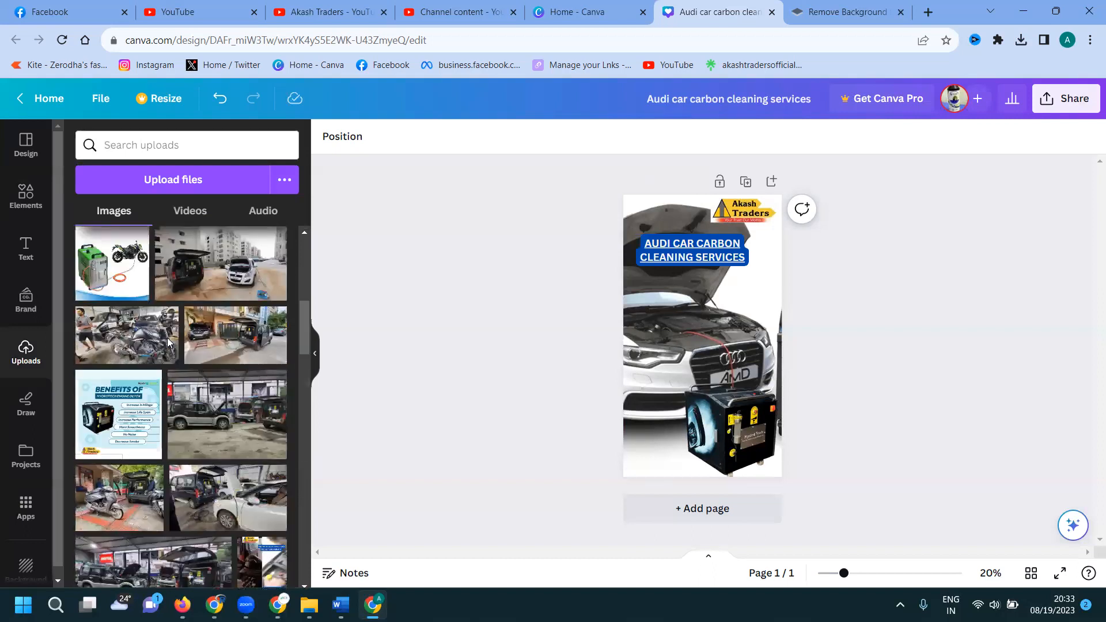
pyautogui.scroll(4, 167, 342)
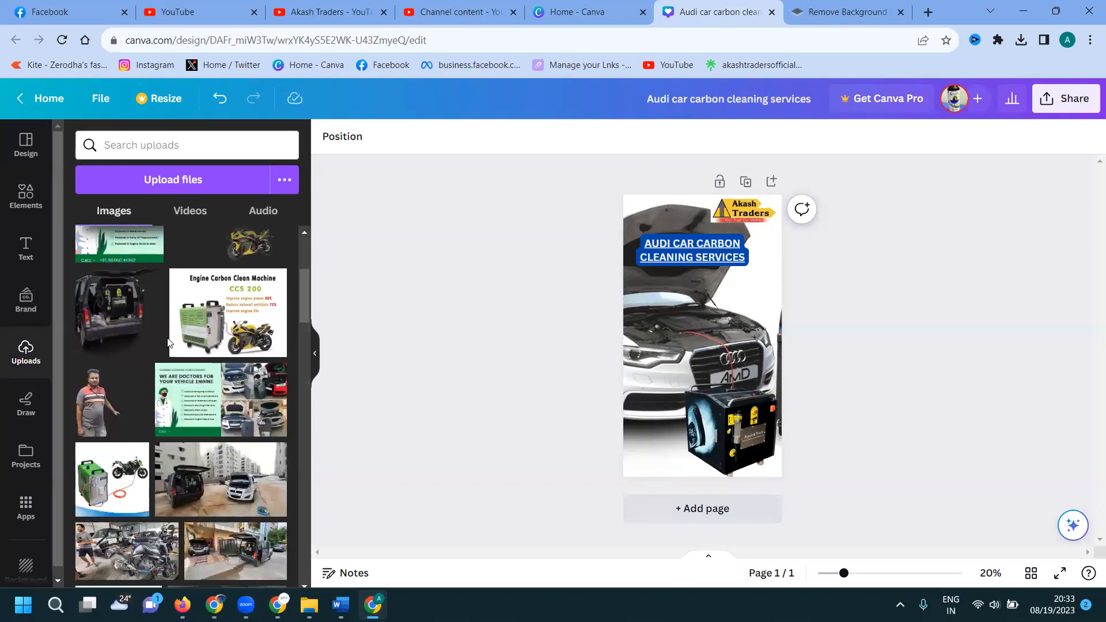
# Add the worker cutout beside the Audi, resize and position it, and nudge the title up.
pyautogui.click(95, 402)
pyautogui.moveTo(658, 380); pyautogui.dragTo(654, 414)
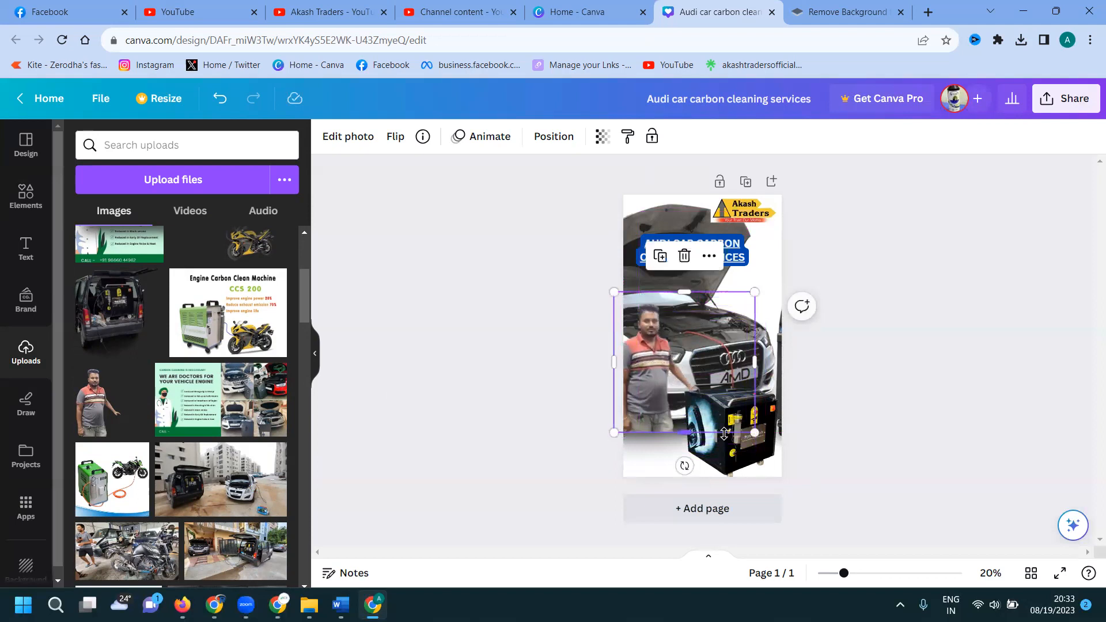
pyautogui.moveTo(755, 432); pyautogui.dragTo(841, 528)
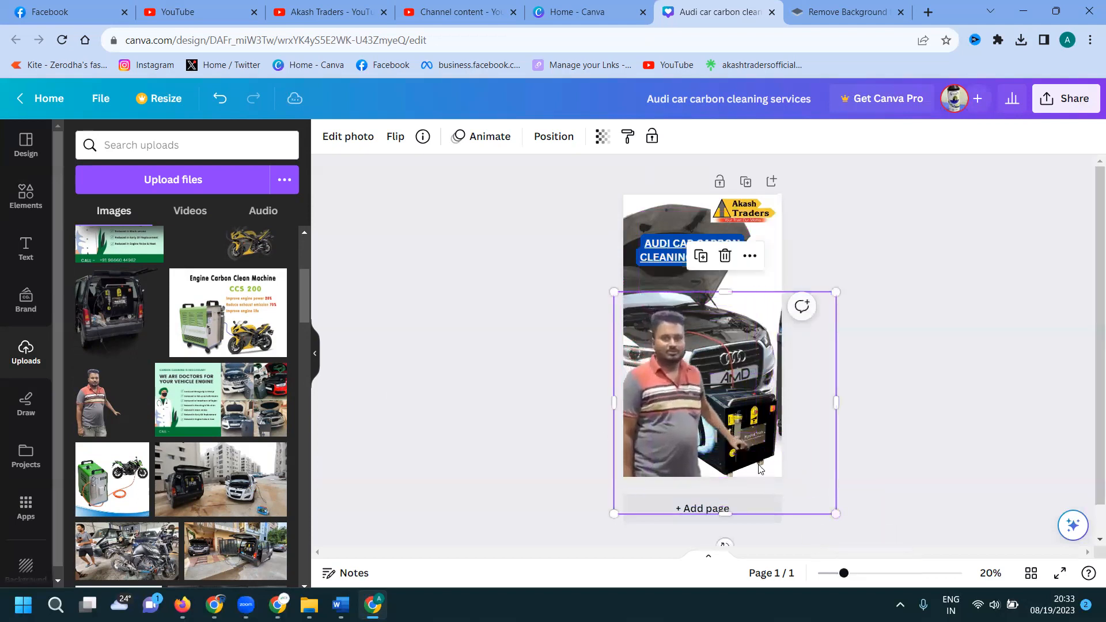
pyautogui.moveTo(688, 425); pyautogui.dragTo(651, 384)
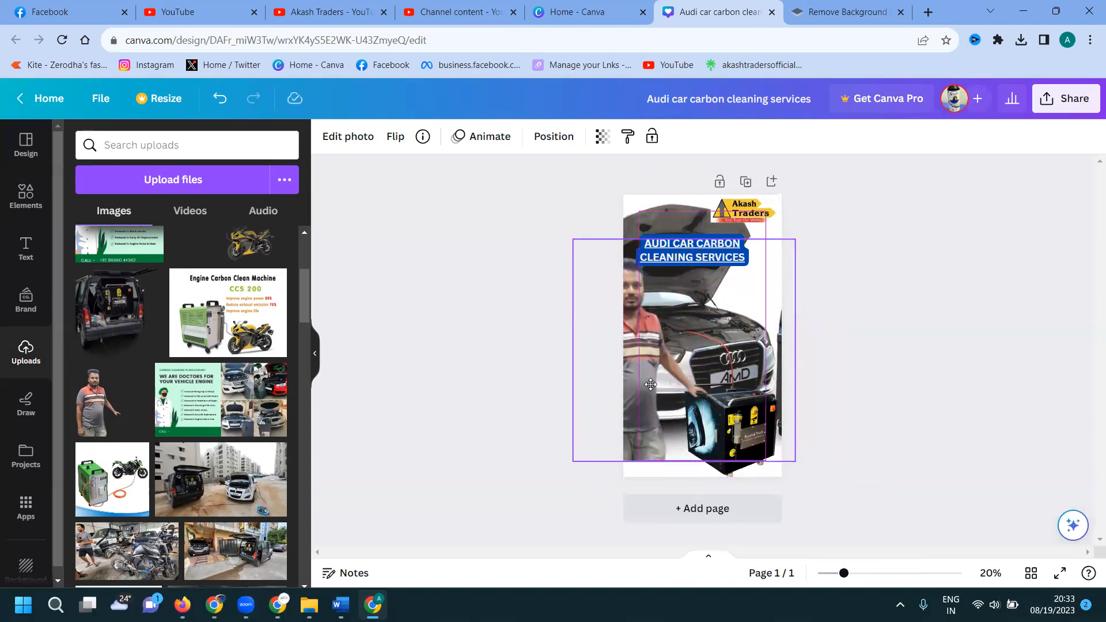
pyautogui.moveTo(573, 461); pyautogui.dragTo(547, 485)
pyautogui.moveTo(660, 460); pyautogui.dragTo(701, 448)
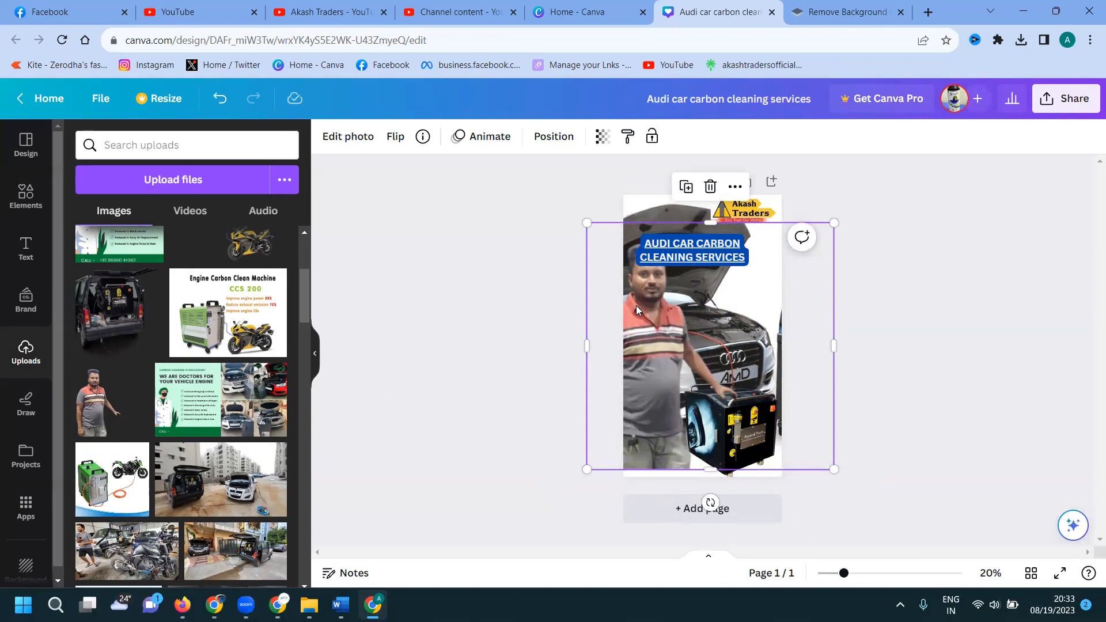
pyautogui.moveTo(587, 222); pyautogui.dragTo(617, 243)
pyautogui.moveTo(685, 253); pyautogui.dragTo(680, 256)
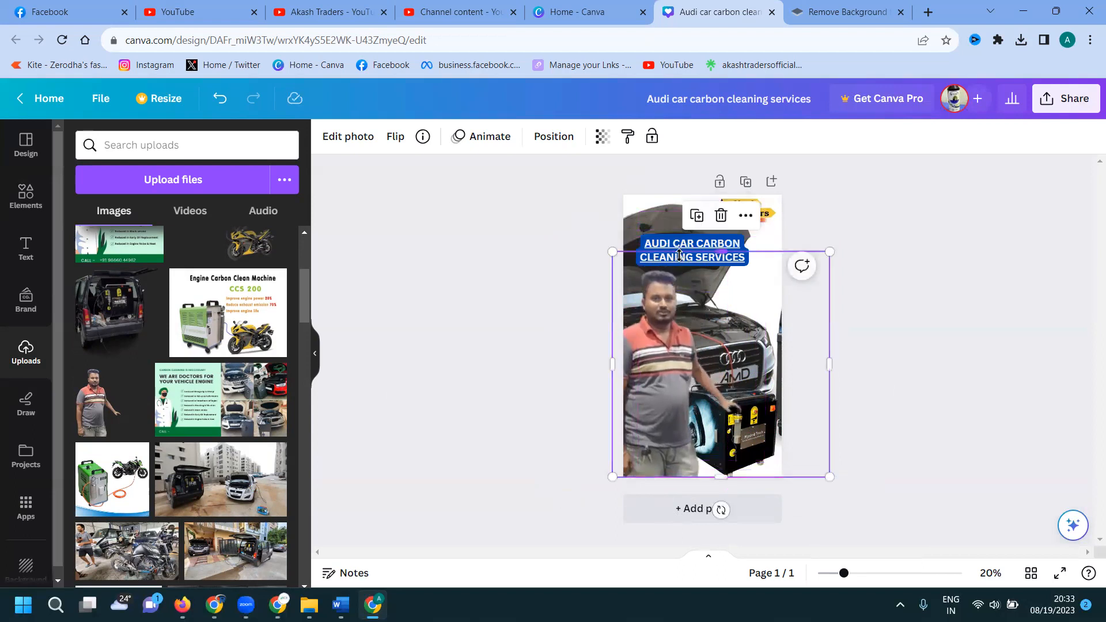
pyautogui.moveTo(677, 342)
pyautogui.mouseDown()
pyautogui.moveTo(674, 323)
pyautogui.moveTo(683, 324)
pyautogui.mouseUp()
pyautogui.click(949, 325)
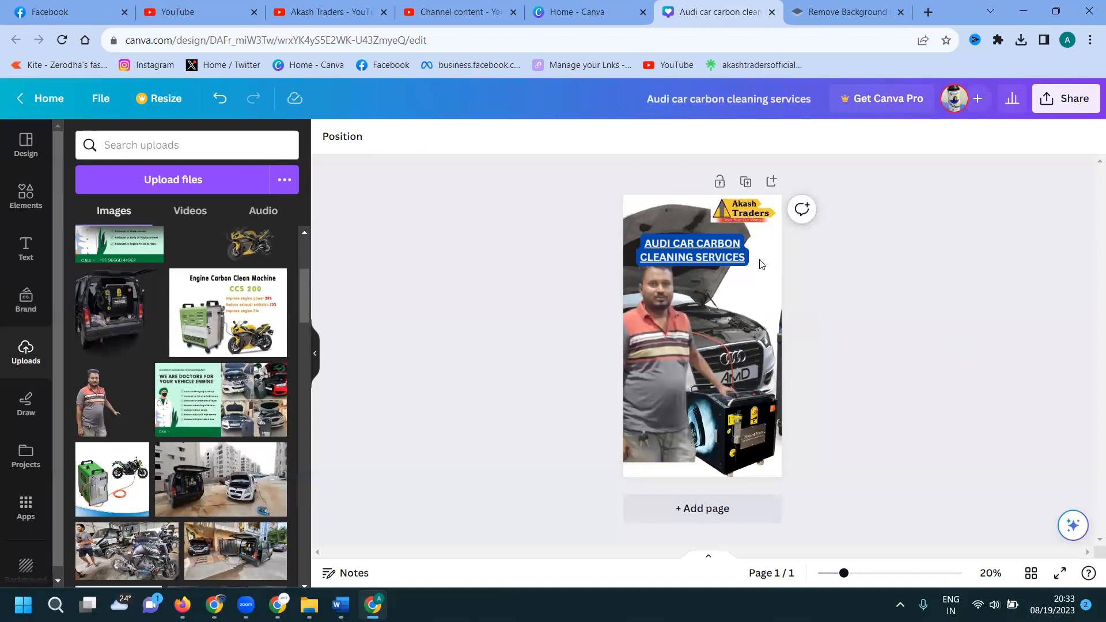
pyautogui.moveTo(719, 244); pyautogui.dragTo(719, 236)
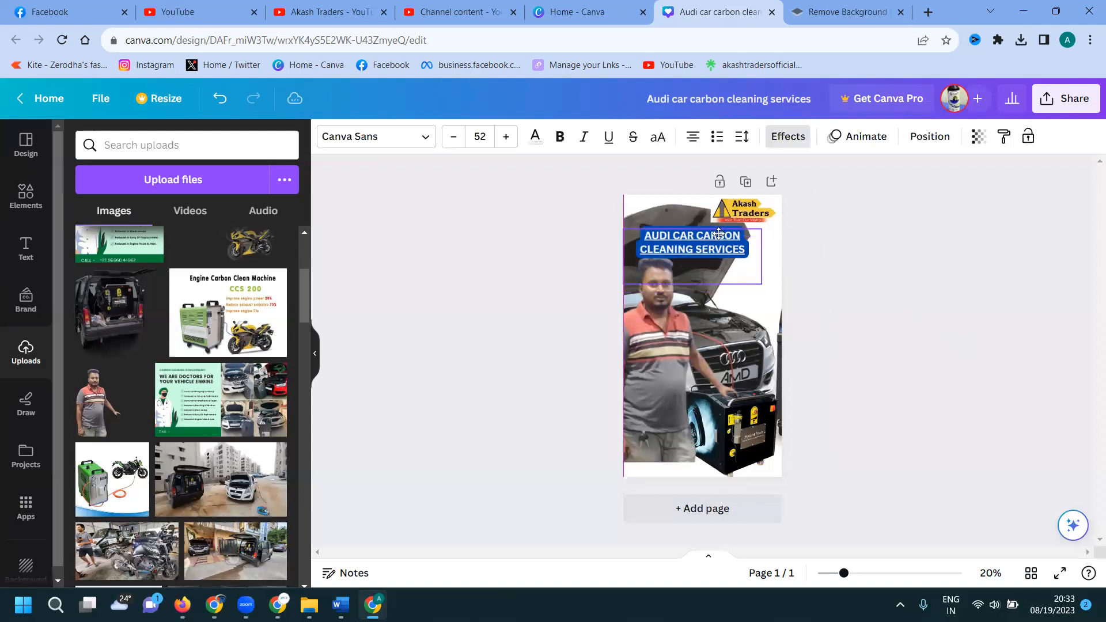
pyautogui.click(944, 281)
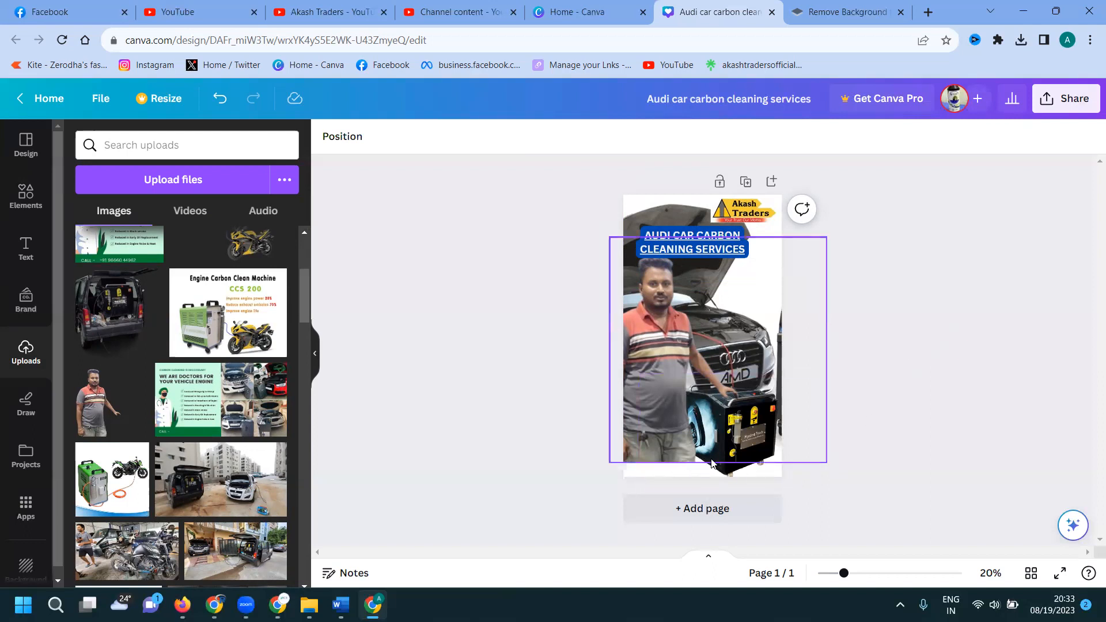
# Narrow the worker photo and enlarge the cleaning machine in front of him.
pyautogui.click(740, 444)
pyautogui.moveTo(825, 348); pyautogui.dragTo(755, 345)
pyautogui.click(763, 422)
pyautogui.moveTo(763, 422); pyautogui.dragTo(763, 423)
pyautogui.moveTo(815, 377); pyautogui.dragTo(817, 321)
pyautogui.moveTo(652, 331); pyautogui.dragTo(653, 327)
pyautogui.click(769, 389)
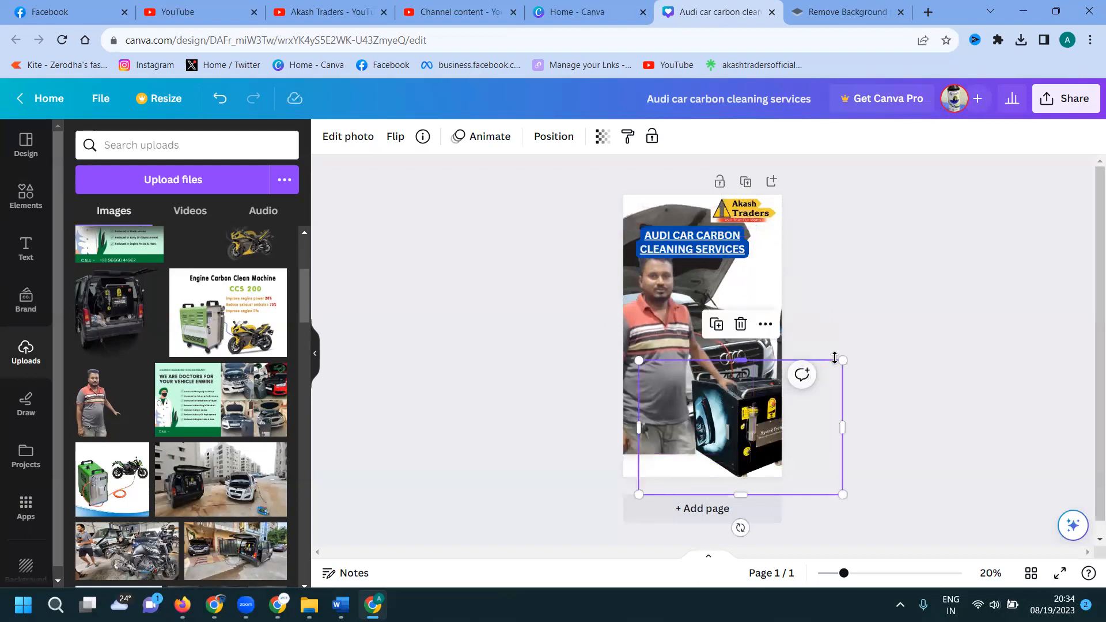
pyautogui.moveTo(842, 360); pyautogui.dragTo(820, 377)
pyautogui.click(944, 373)
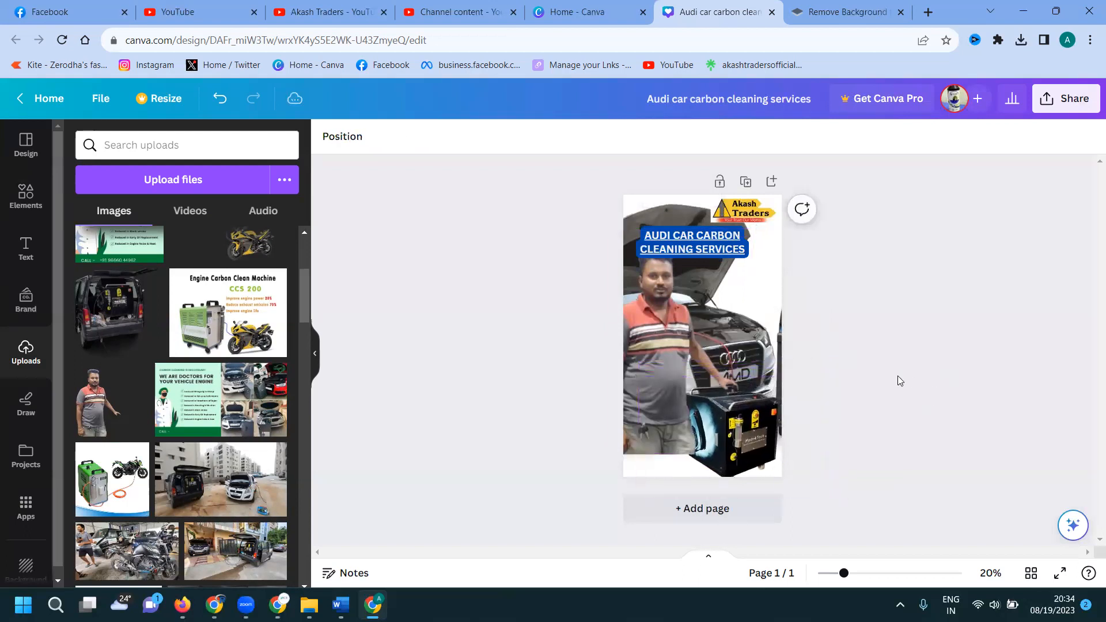
pyautogui.click(671, 377)
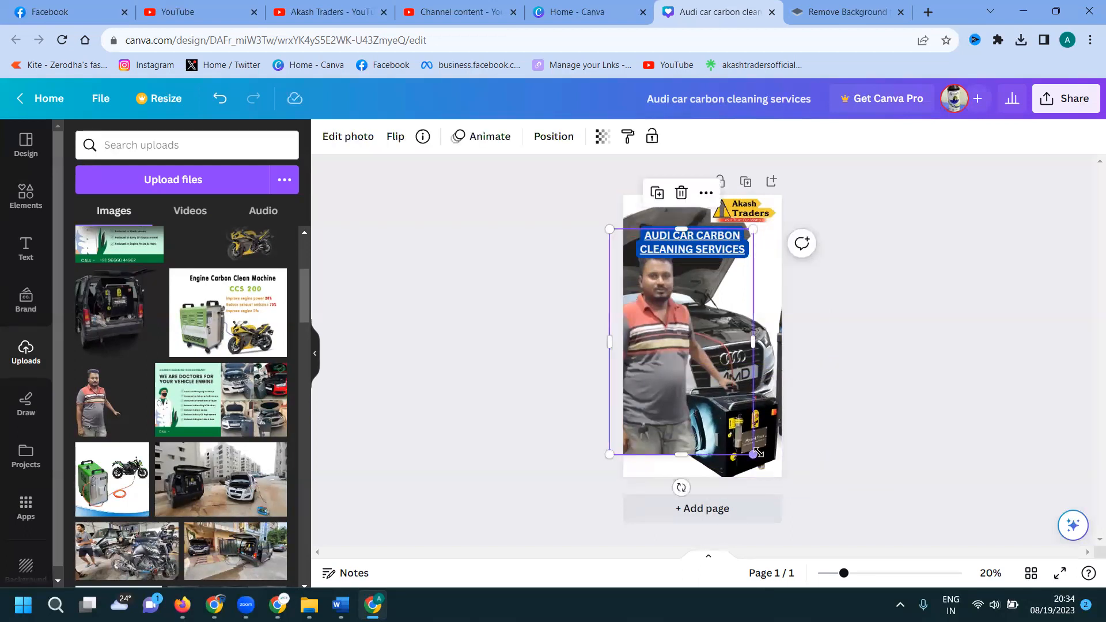
pyautogui.moveTo(753, 454); pyautogui.dragTo(761, 480)
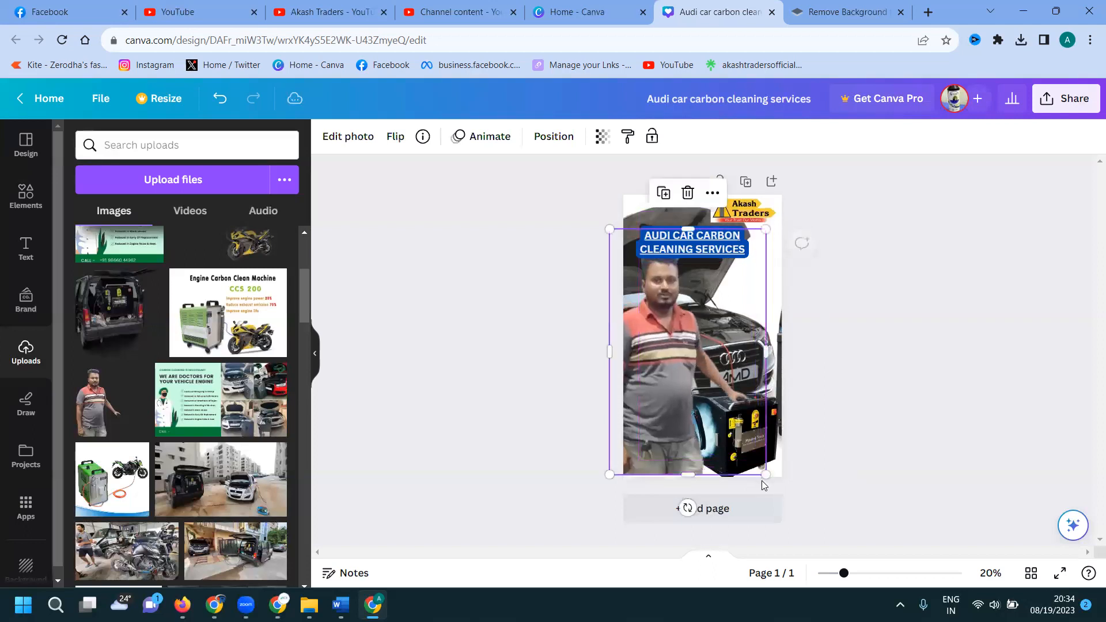
pyautogui.click(886, 389)
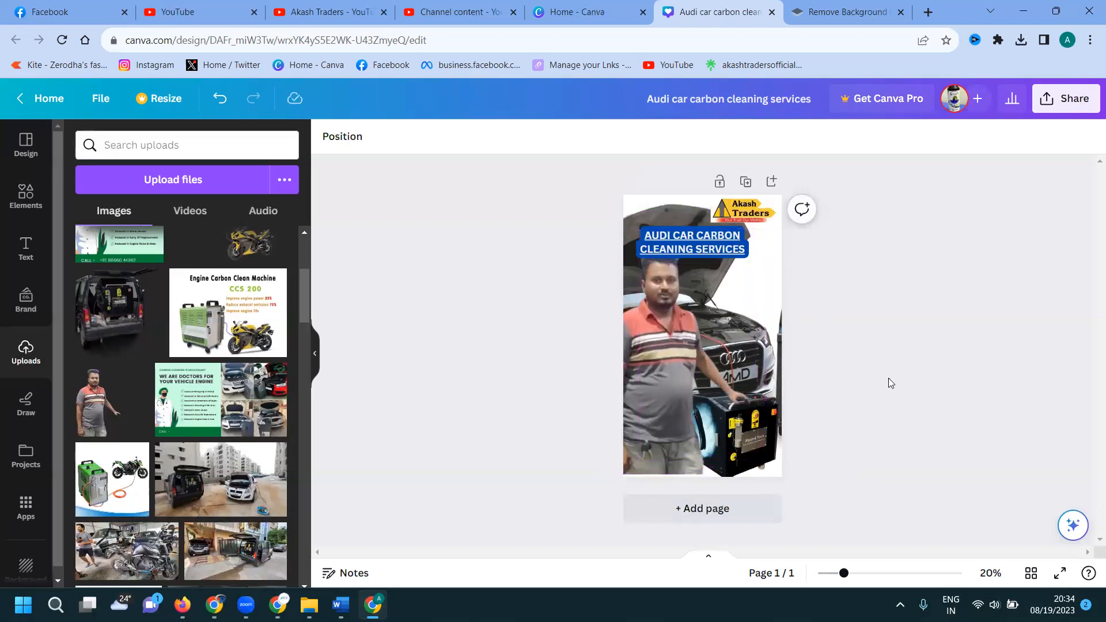
# Set the download file type to JPG.
pyautogui.click(1052, 104)
pyautogui.click(884, 451)
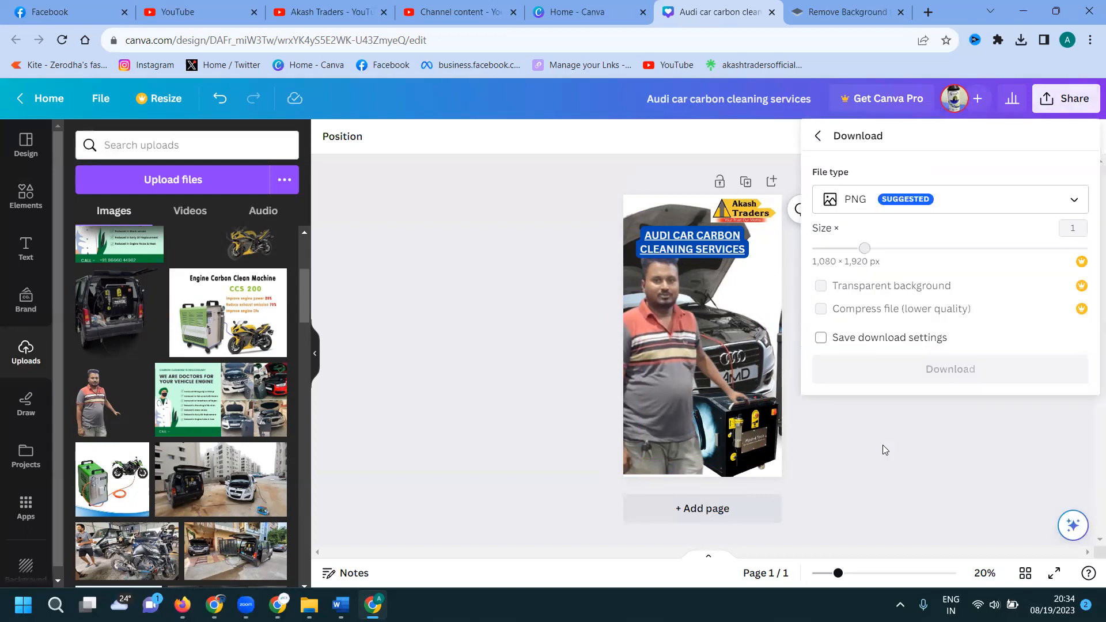
pyautogui.click(893, 211)
pyautogui.click(893, 245)
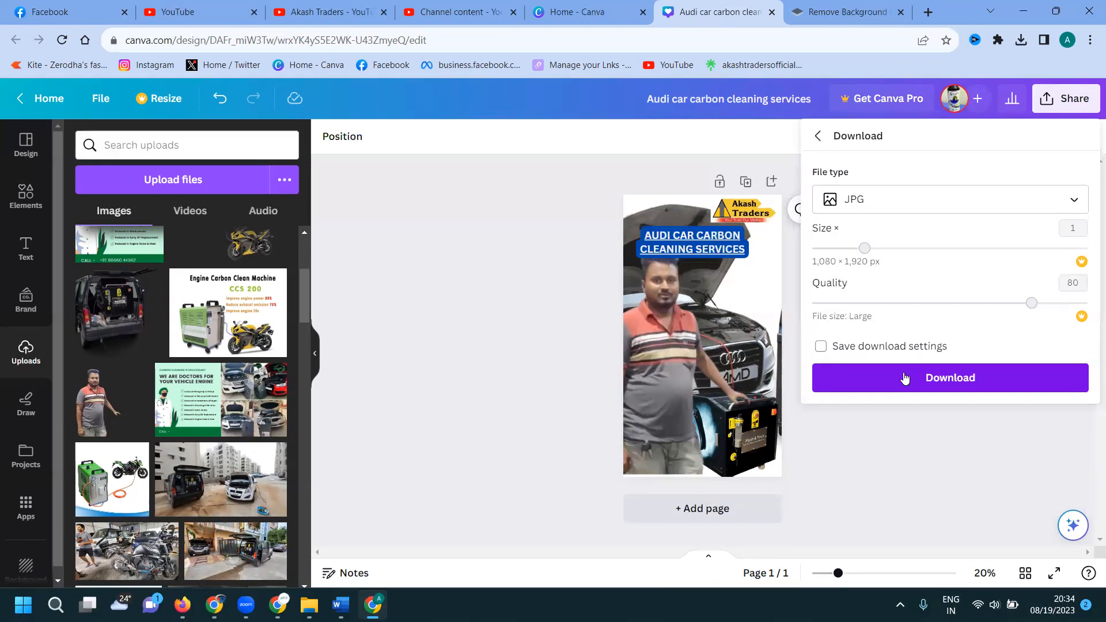
pyautogui.click(633, 327)
# Shrink the blue title text slightly, to about size 45.
pyautogui.click(548, 319)
pyautogui.click(727, 250)
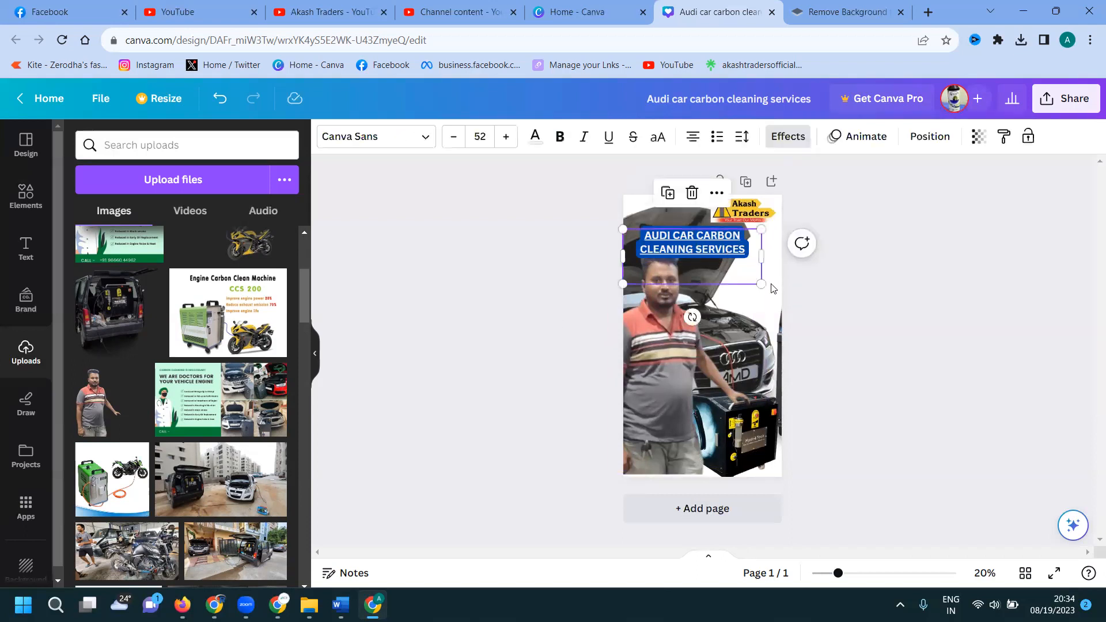
pyautogui.moveTo(761, 284); pyautogui.dragTo(744, 277)
pyautogui.click(809, 282)
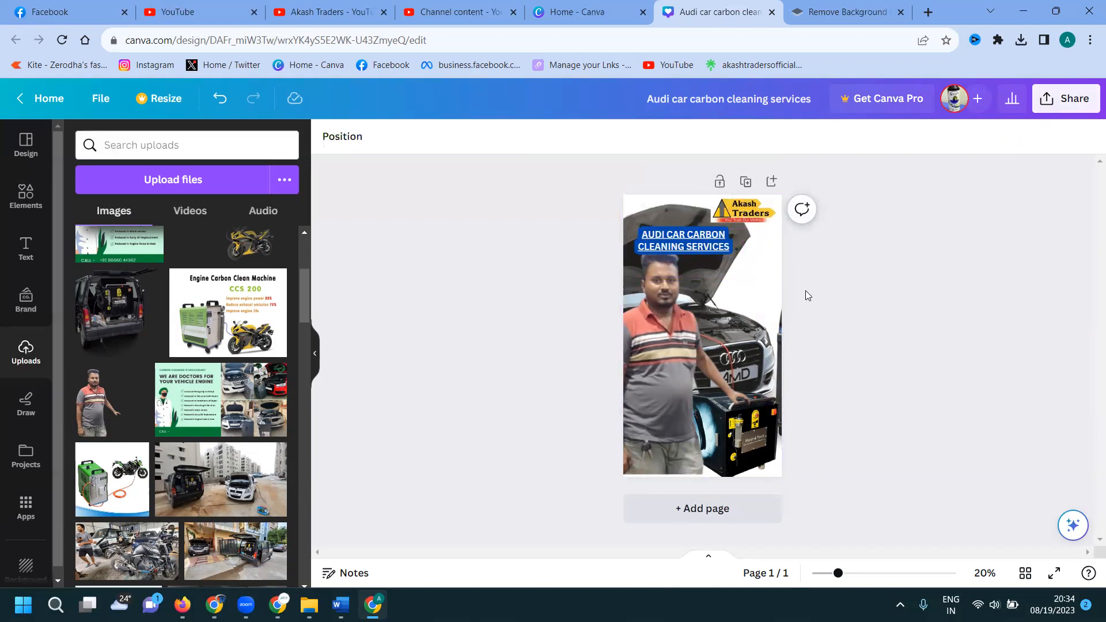
pyautogui.click(66, 7)
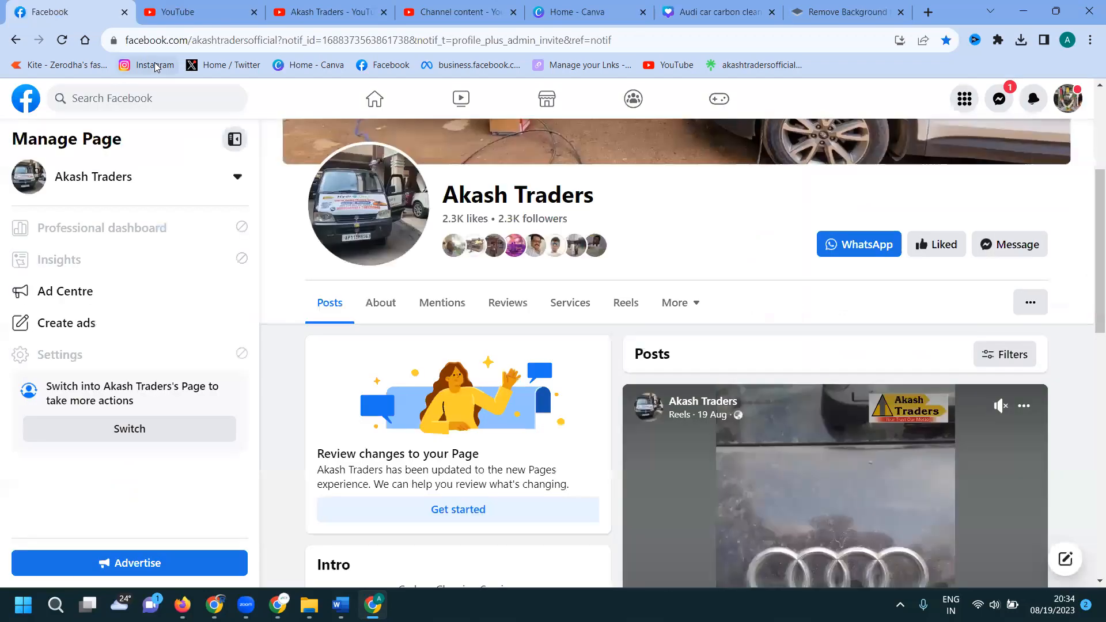
pyautogui.scroll(-10, 532, 209)
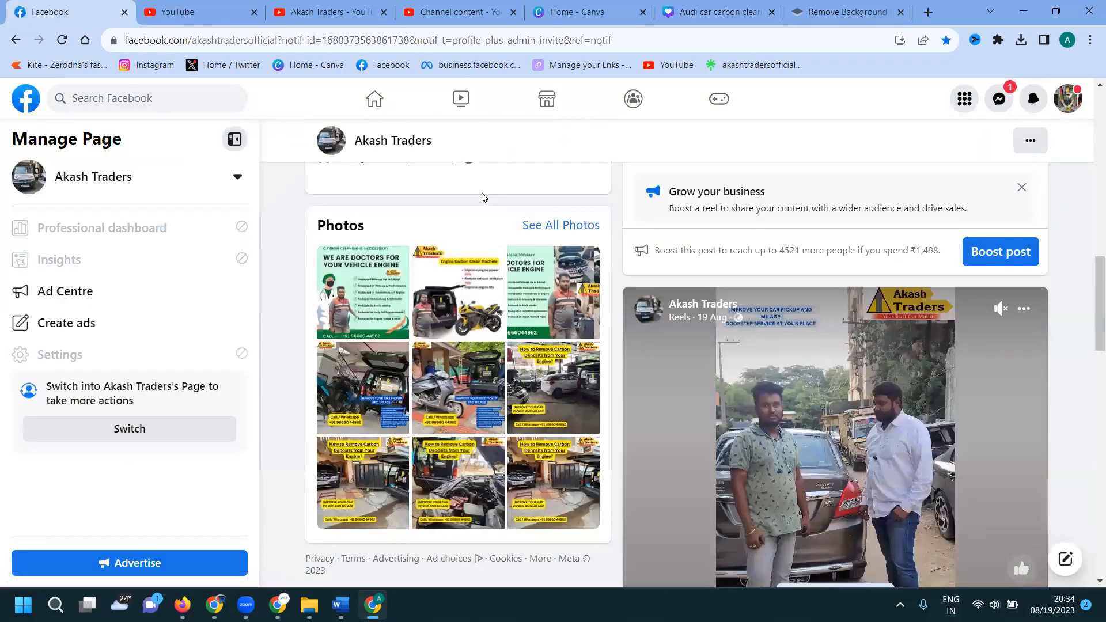
pyautogui.scroll(-9, 493, 197)
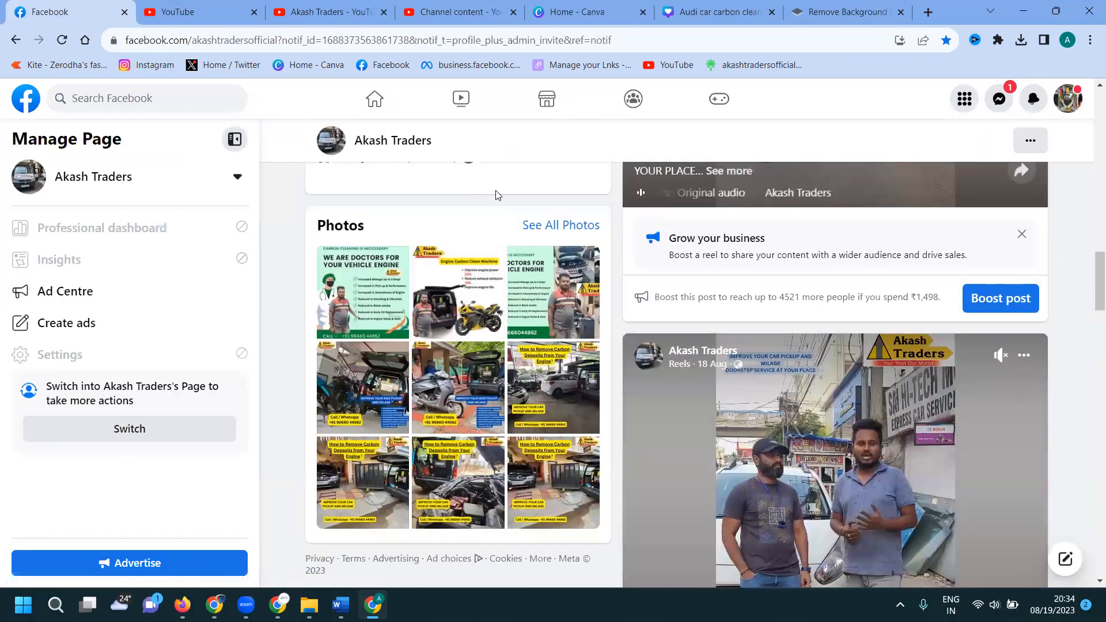
pyautogui.scroll(6, 496, 194)
pyautogui.scroll(-7, 496, 195)
pyautogui.scroll(6, 496, 195)
pyautogui.scroll(-2, 496, 195)
pyautogui.scroll(-4, 496, 194)
pyautogui.scroll(3, 497, 194)
pyautogui.scroll(-4, 499, 193)
pyautogui.scroll(-2, 497, 193)
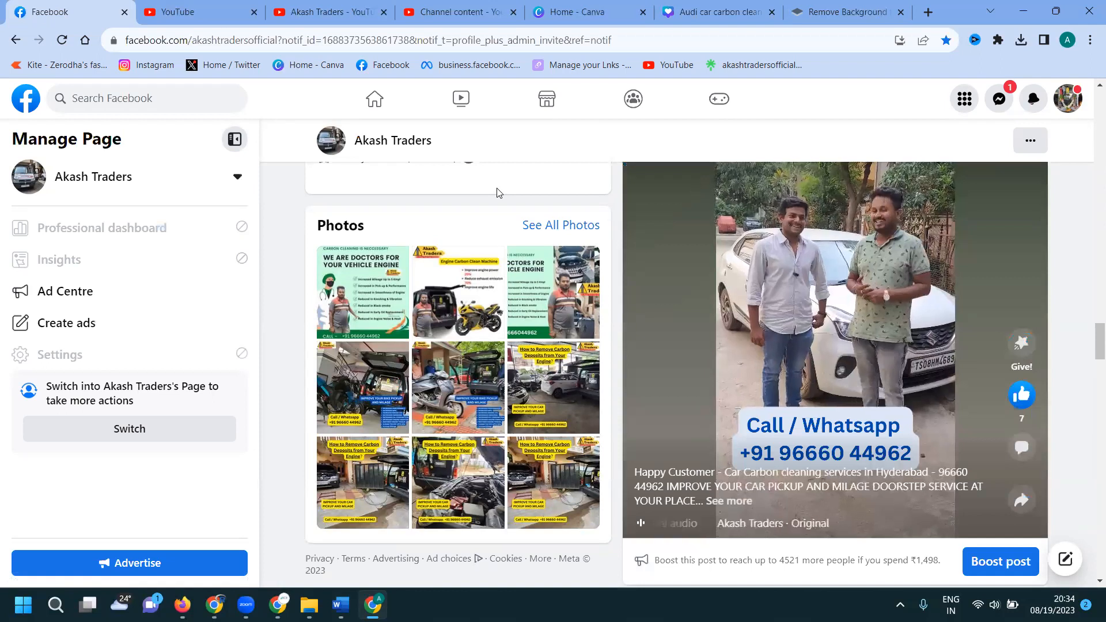
# Add a subheading text box and start typing the business phone number.
pyautogui.click(723, 7)
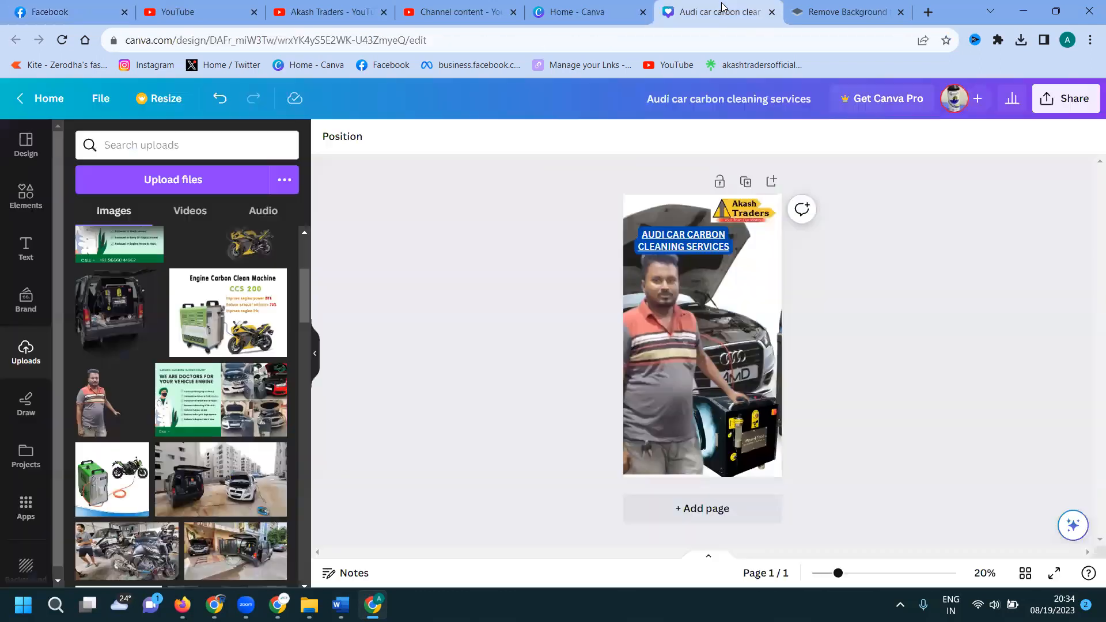
pyautogui.click(25, 252)
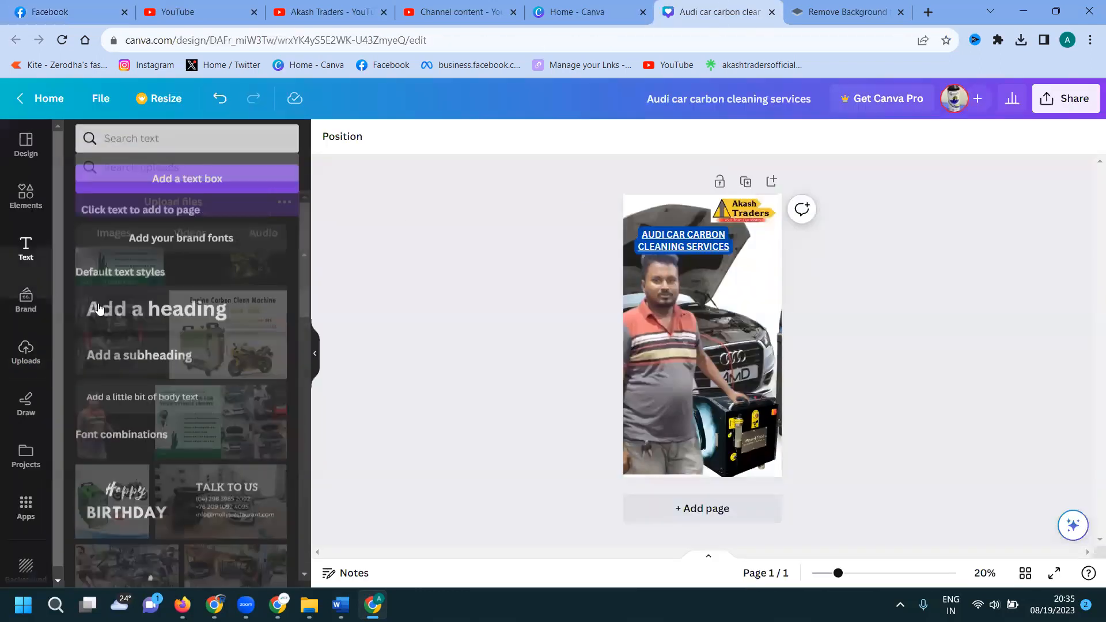
pyautogui.click(148, 359)
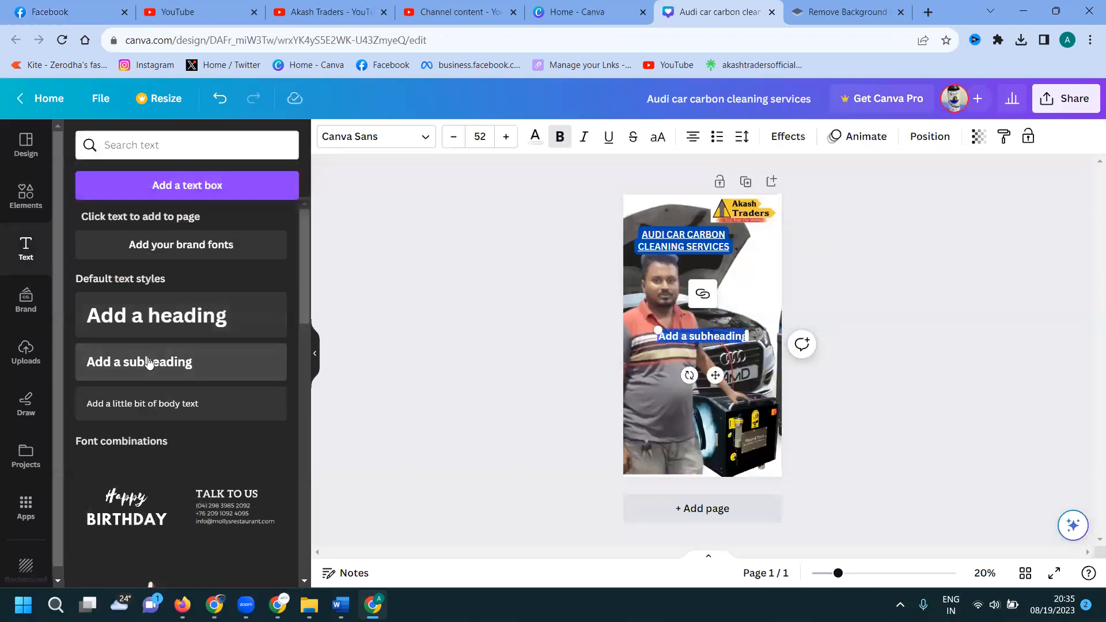
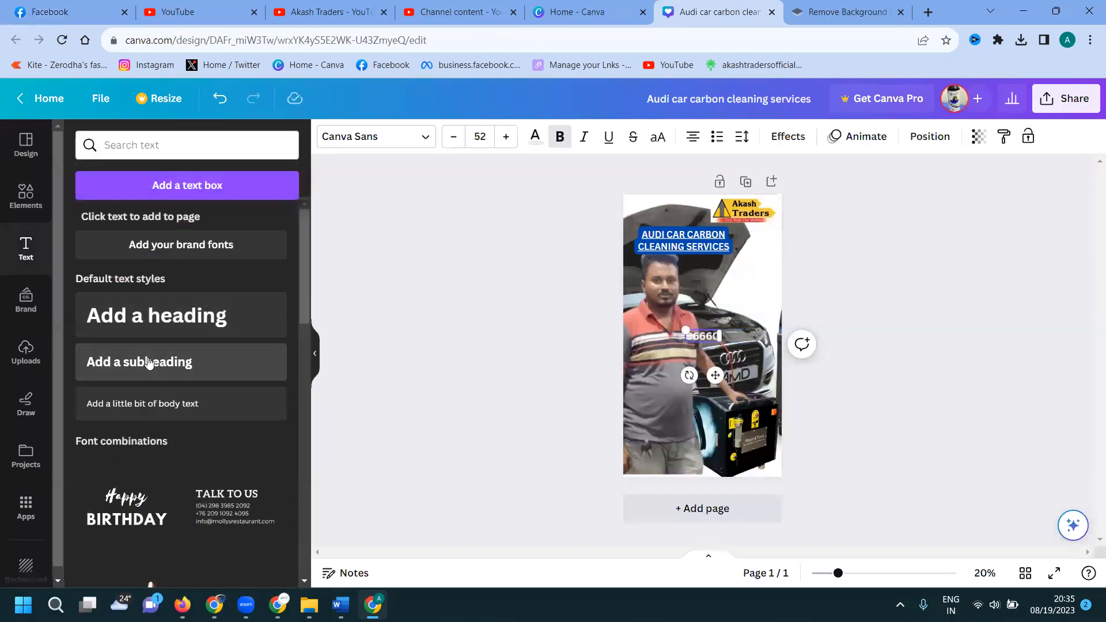
# Check the number on Facebook, finish typing it, and select the whole number box.
pyautogui.click(88, 5)
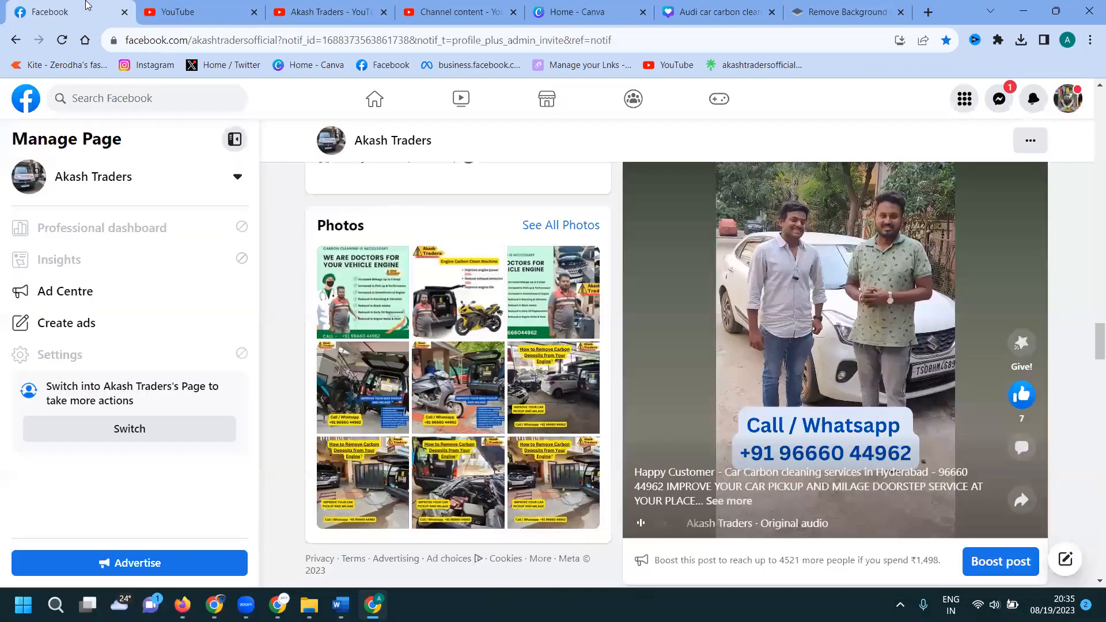
pyautogui.click(682, 7)
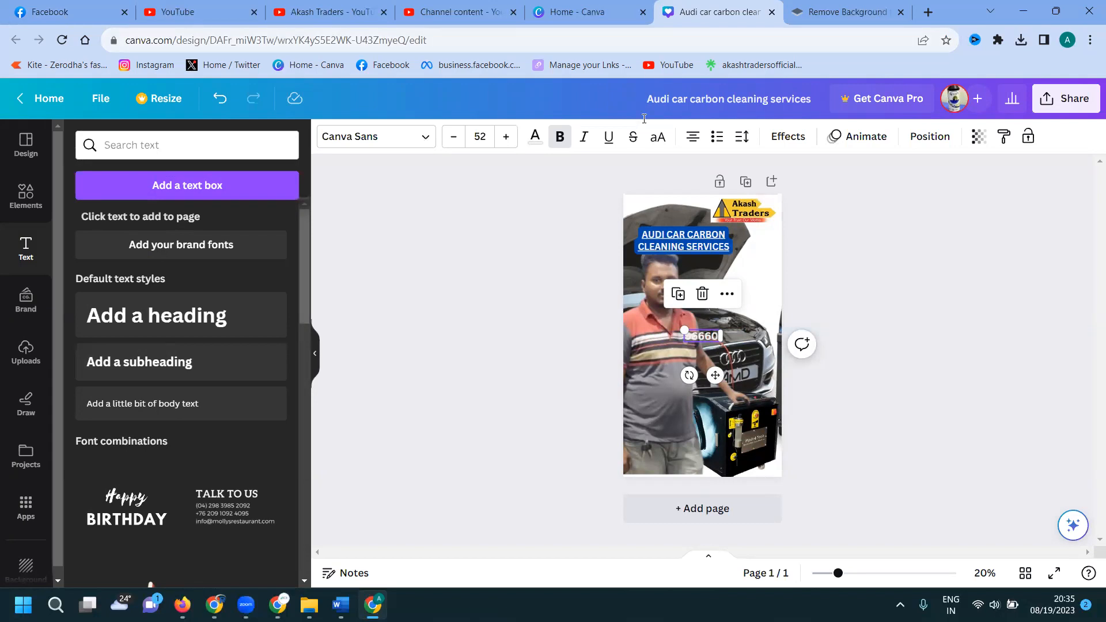
pyautogui.click(716, 336)
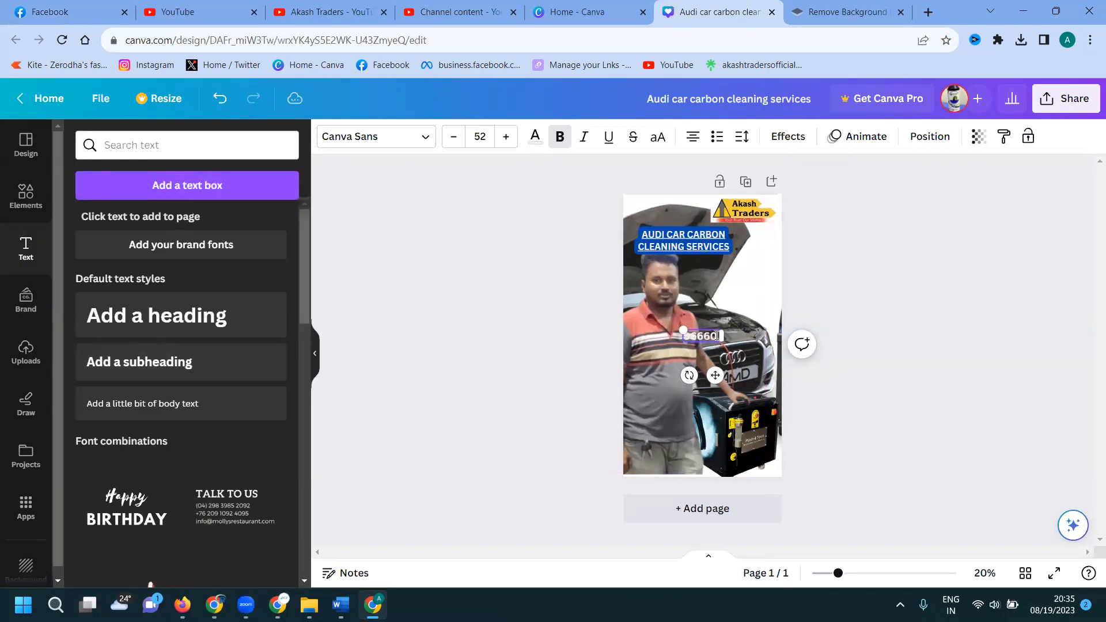
pyautogui.click(33, 6)
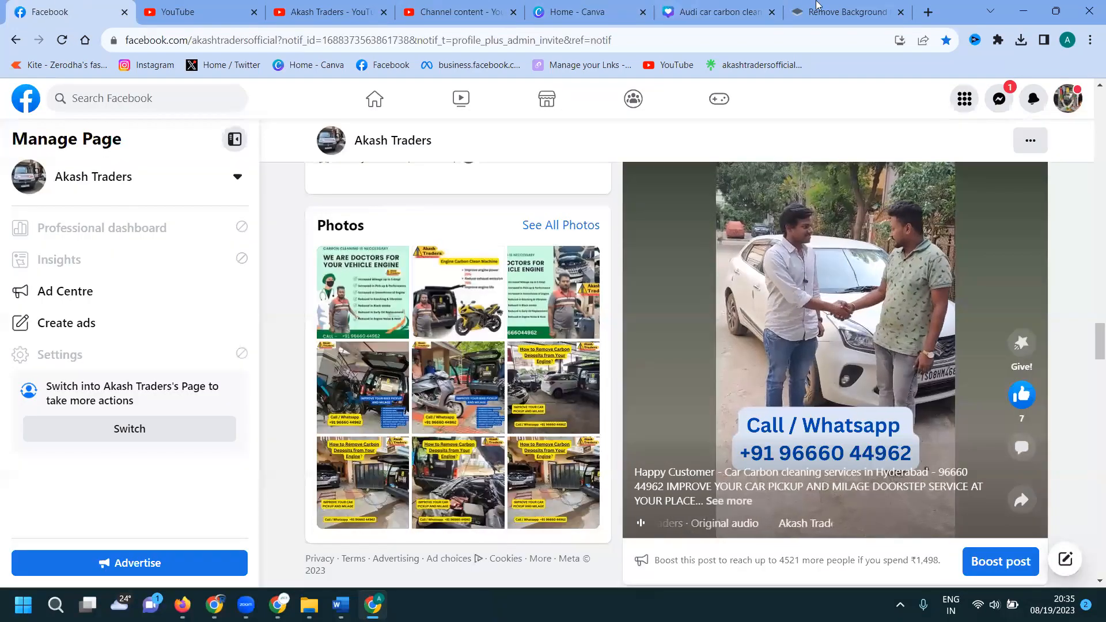
pyautogui.click(704, 11)
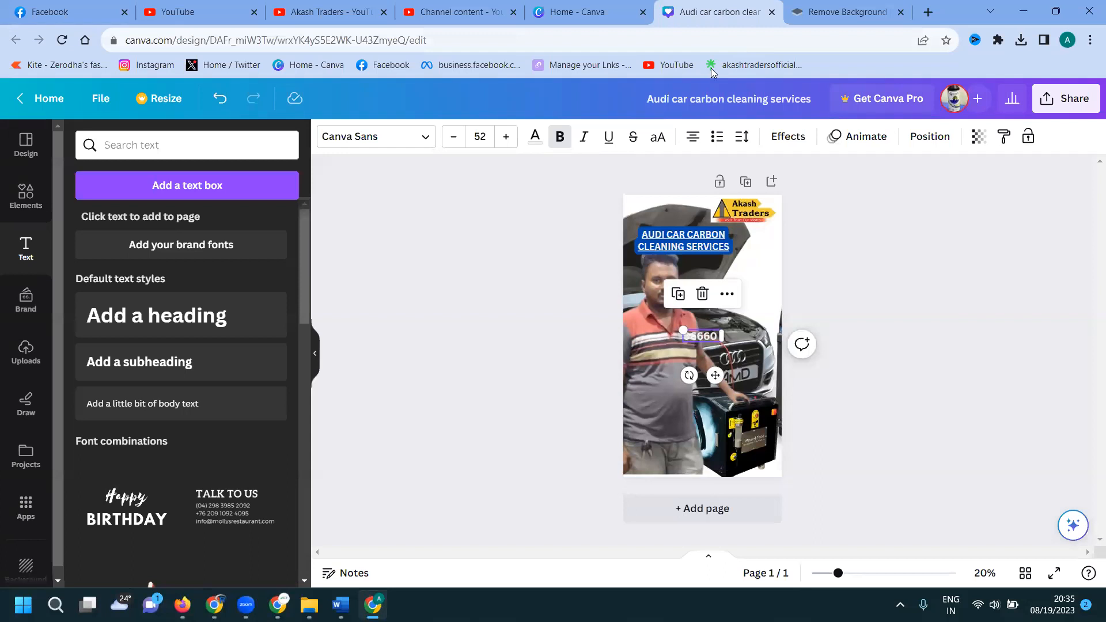
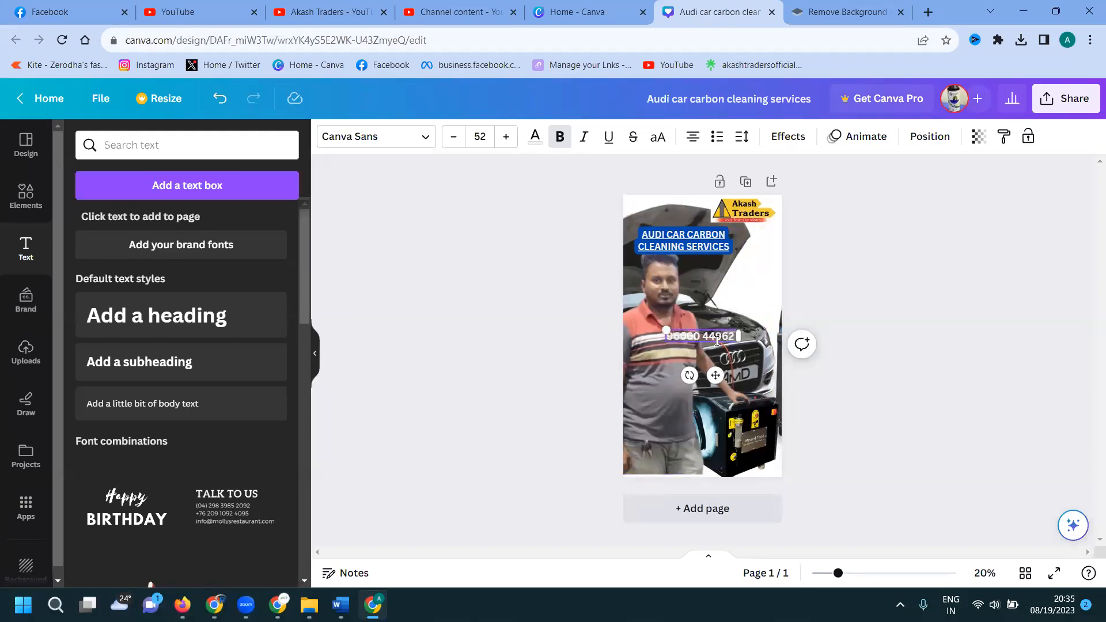
pyautogui.hotkey('ctrl', 'a')
# Give the phone number text the dark Background effect.
pyautogui.click(787, 136)
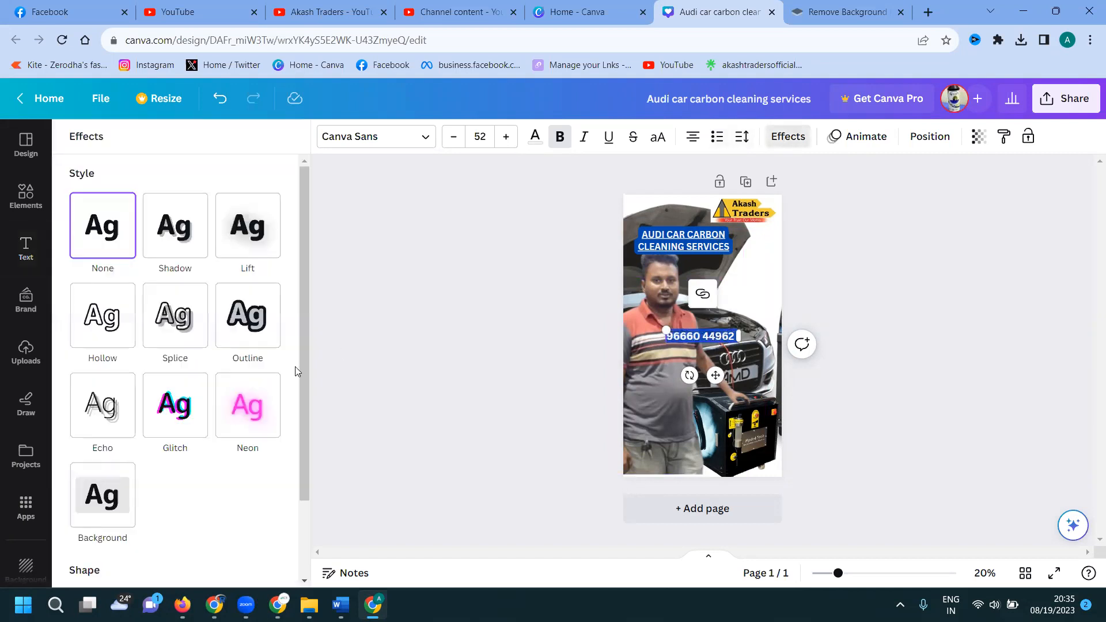
pyautogui.click(125, 482)
pyautogui.press('Escape')
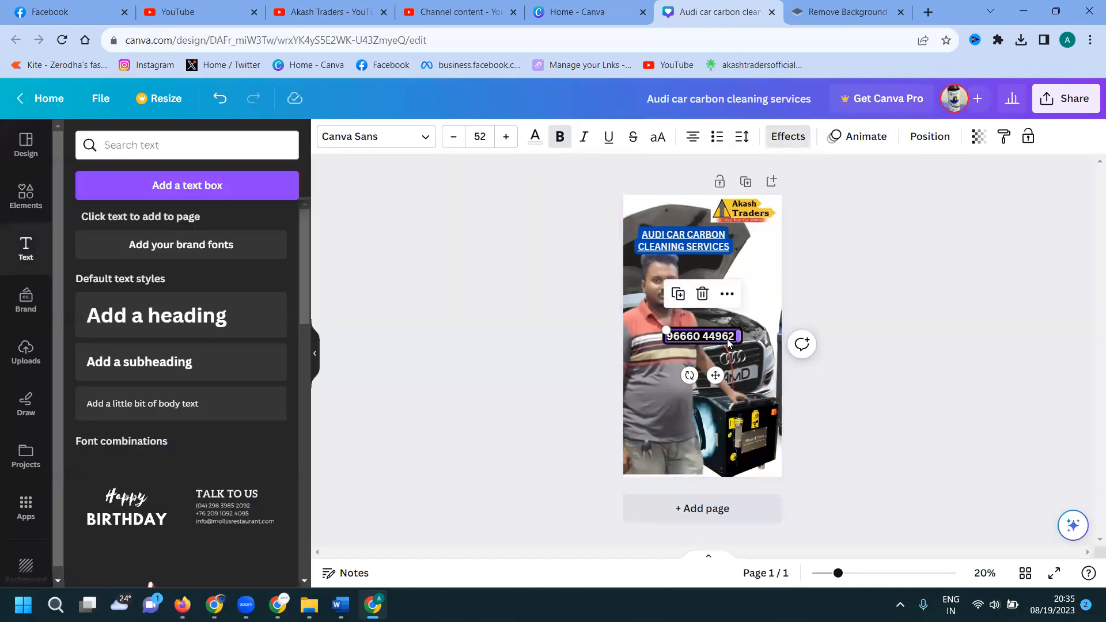
# Move the phone number up just below the title and prefix it with 'Call'.
pyautogui.click(917, 322)
pyautogui.moveTo(690, 339); pyautogui.dragTo(729, 281)
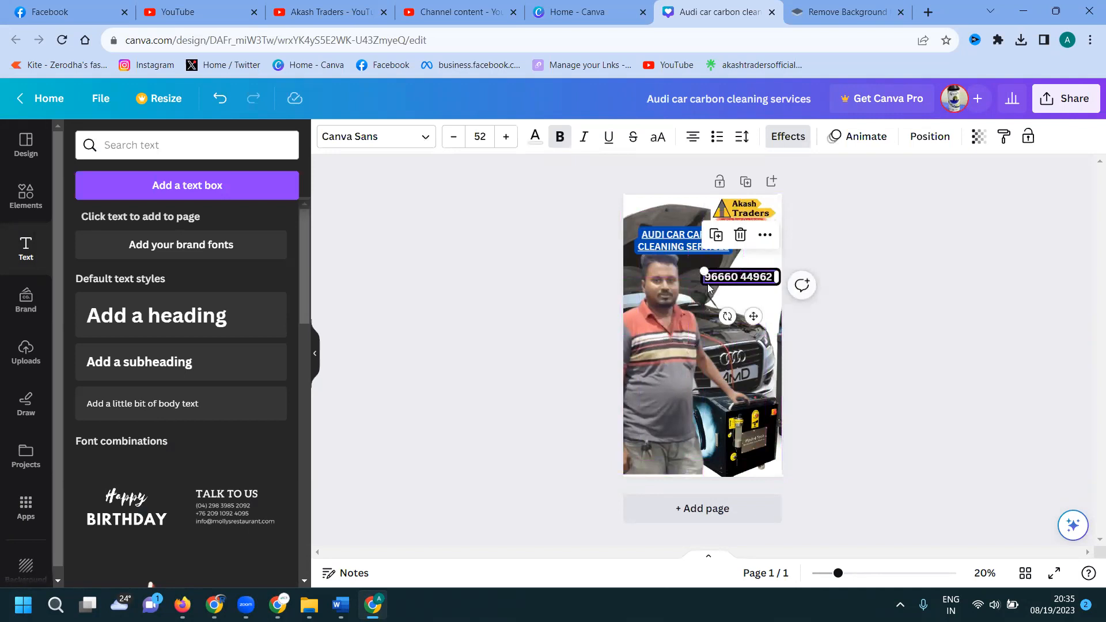
pyautogui.click(706, 277)
pyautogui.write('Call')
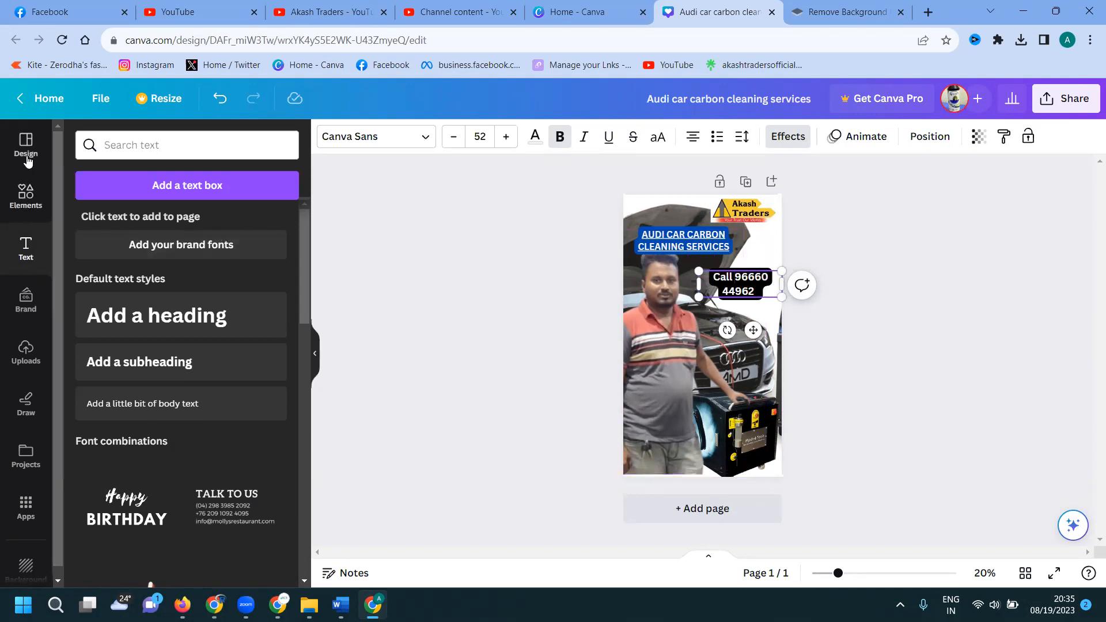
# Add the black round phone graphic from a 'call' search, shrink it and place it by the number.
pyautogui.click(26, 196)
pyautogui.write('call')
pyautogui.press('Return')
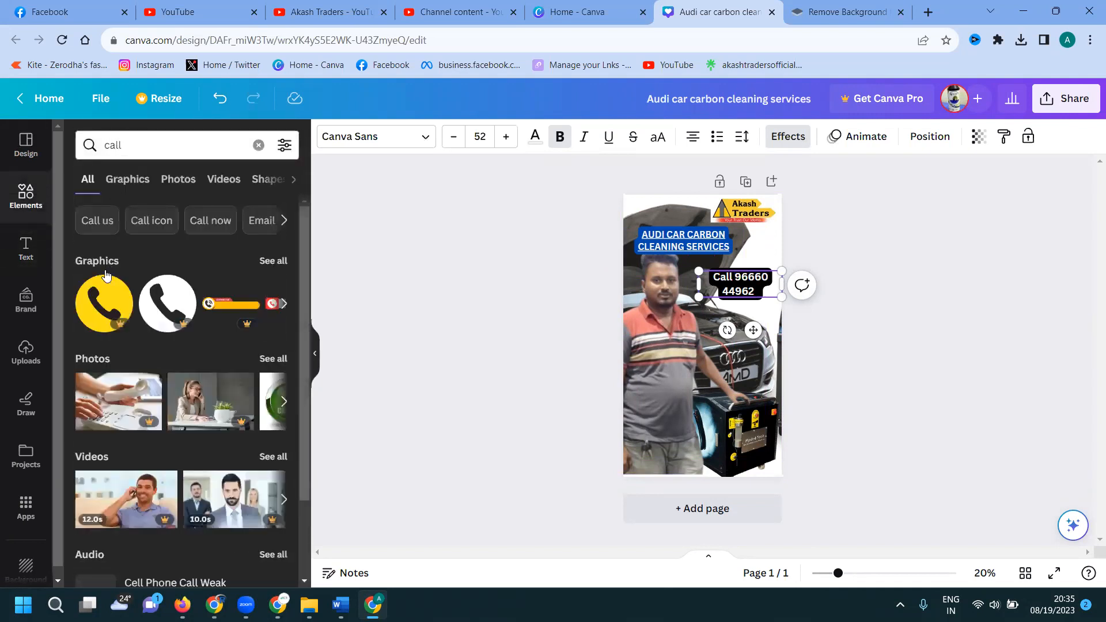
pyautogui.scroll(-1, 167, 273)
pyautogui.scroll(1, 167, 274)
pyautogui.click(283, 258)
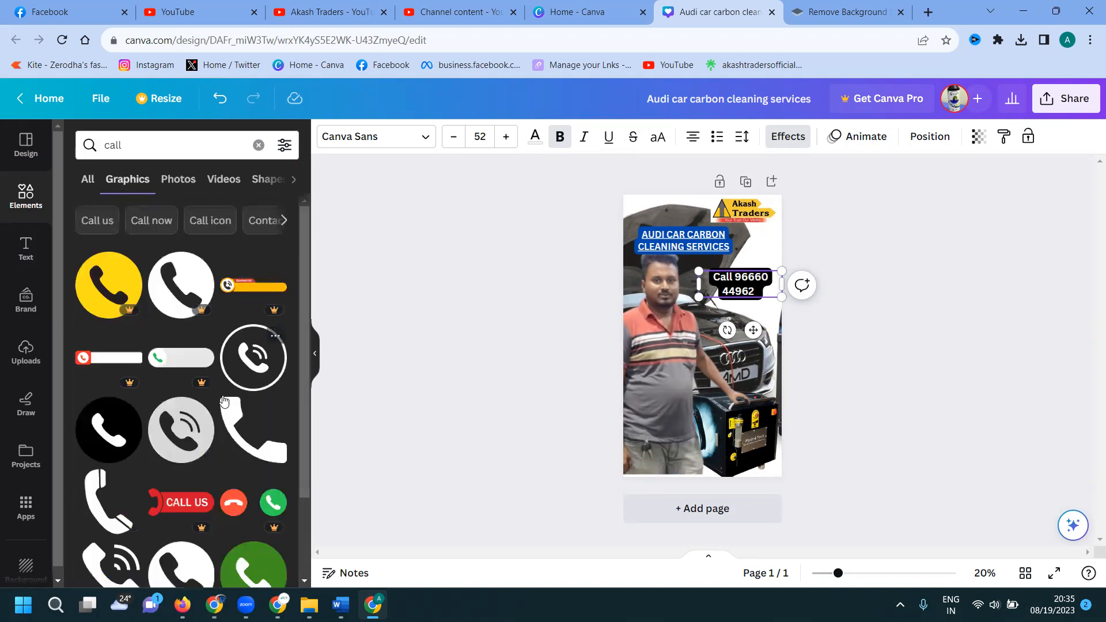
pyautogui.click(115, 434)
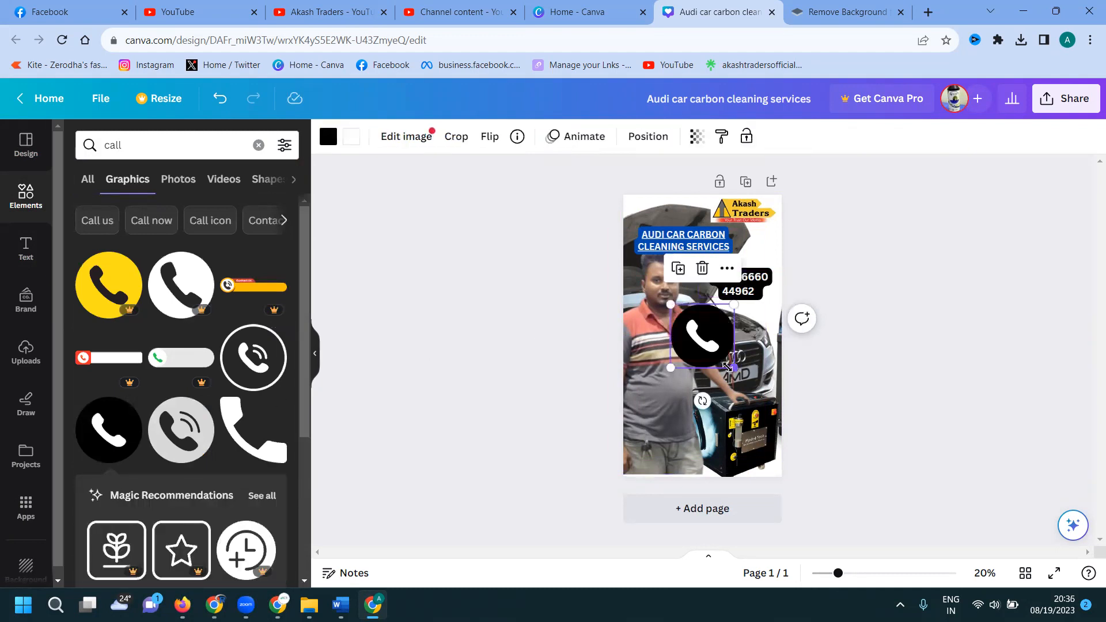
pyautogui.moveTo(732, 369); pyautogui.dragTo(684, 318)
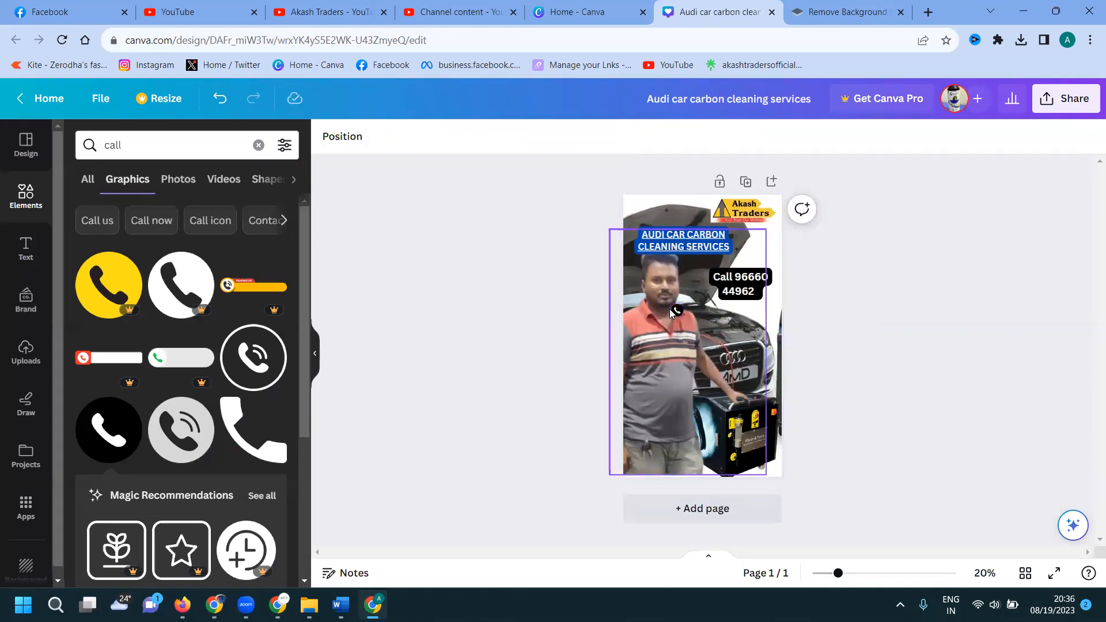
pyautogui.moveTo(674, 308); pyautogui.dragTo(688, 277)
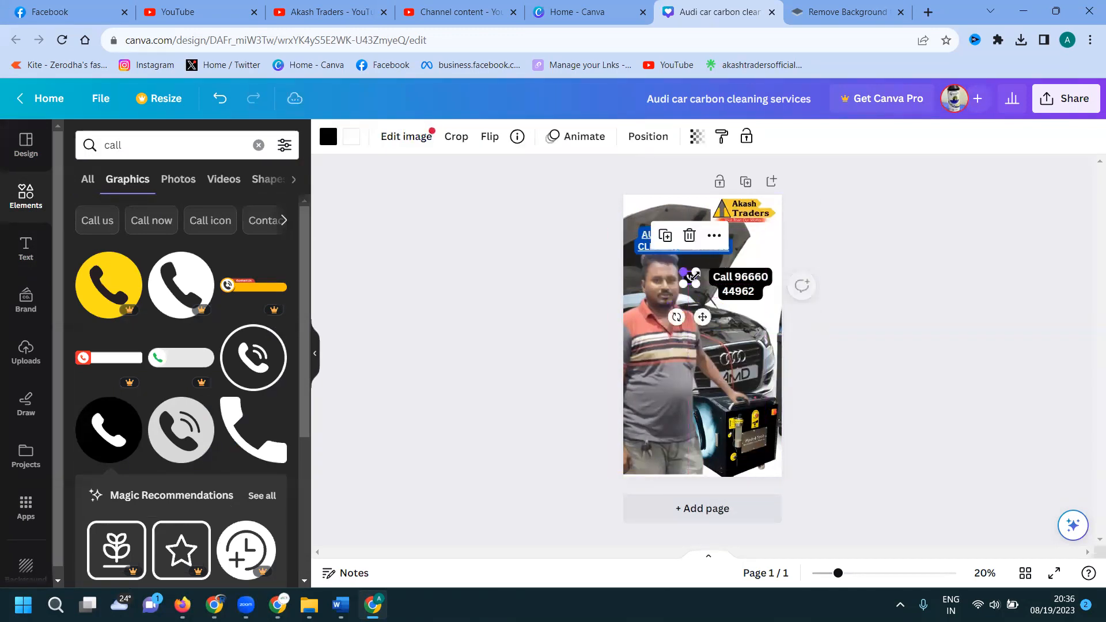
# Remove the word 'Call' from the number text box, undoing an accidental box deletion.
pyautogui.click(735, 280)
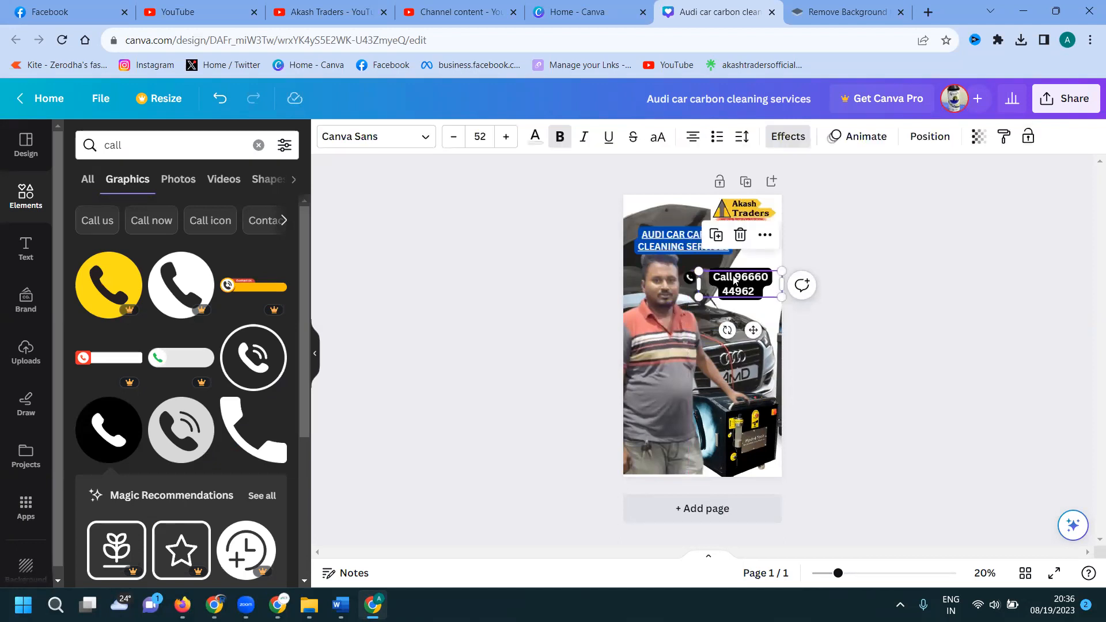
pyautogui.press('Delete')
pyautogui.hotkey('ctrl', 'z')
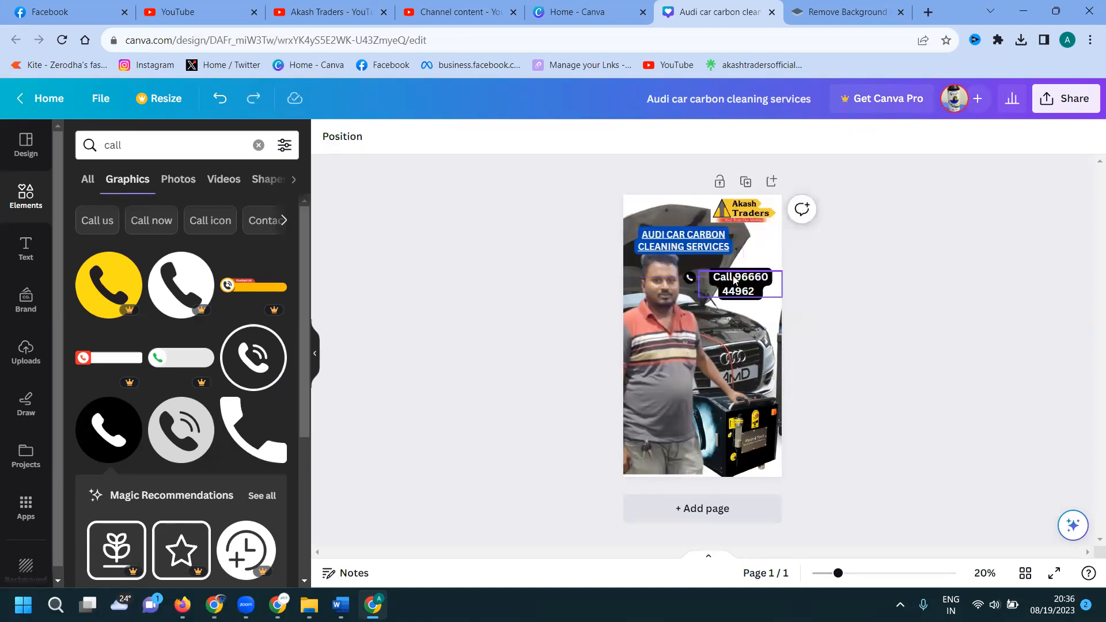
pyautogui.click(734, 279)
pyautogui.press('BackSpace')
pyautogui.press('BackSpace')
pyautogui.press('BackSpace')
pyautogui.press('BackSpace')
pyautogui.press('BackSpace')
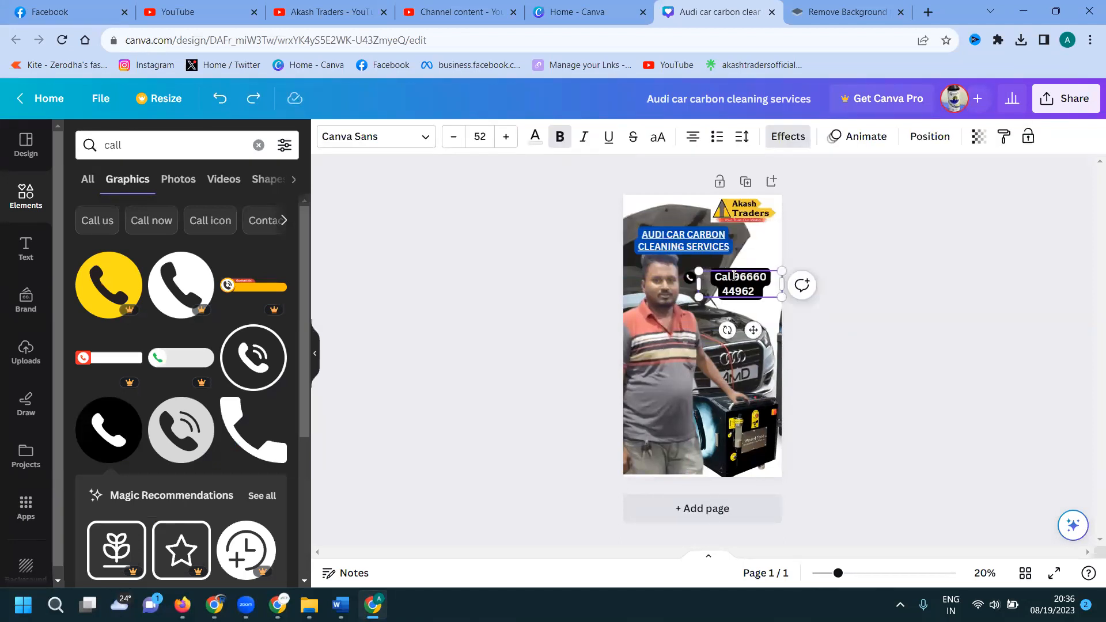
pyautogui.click(914, 282)
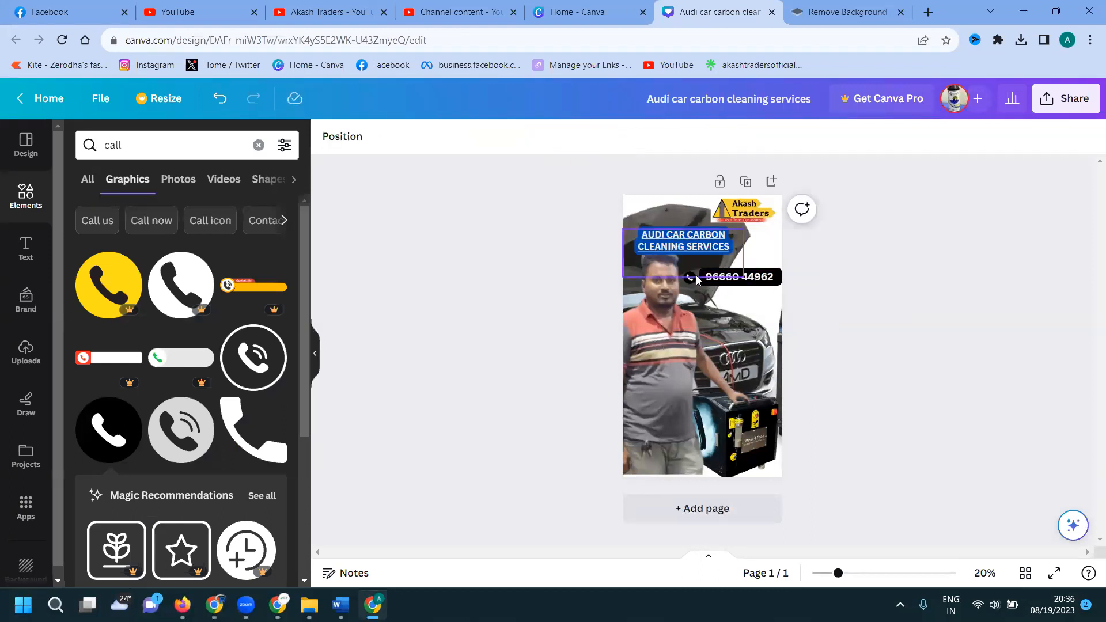
# Resize the phone icon to 90 by 90.
pyautogui.click(691, 278)
pyautogui.moveTo(697, 269); pyautogui.dragTo(704, 266)
pyautogui.click(923, 271)
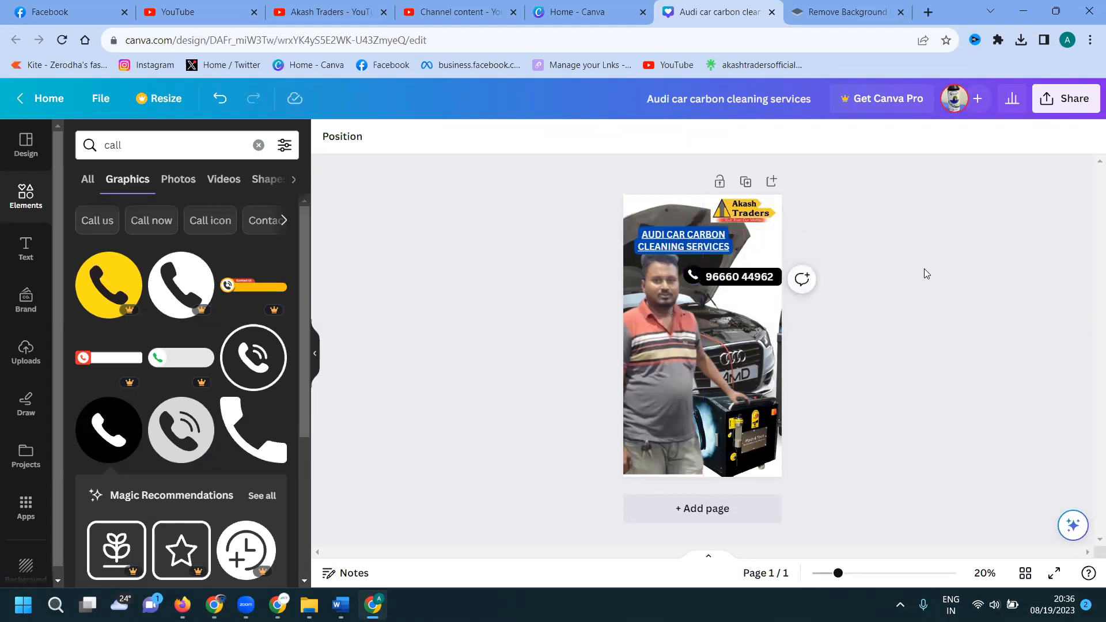
# Switch the title from all caps to normal case and raise its font size to 51.4.
pyautogui.moveTo(689, 273); pyautogui.dragTo(688, 279)
pyautogui.doubleClick(686, 256)
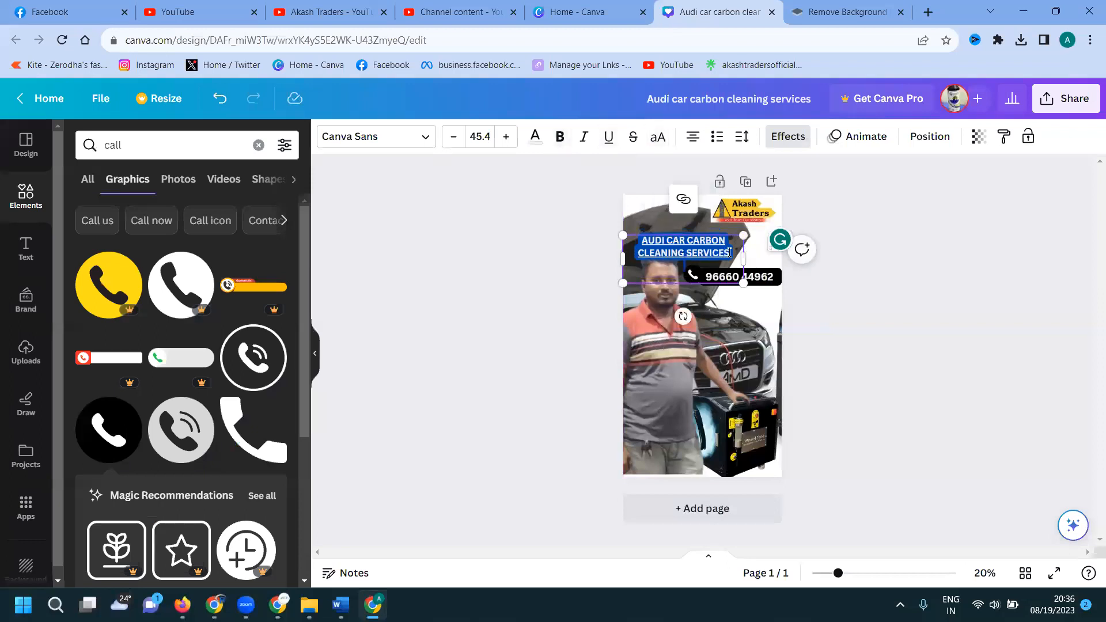
pyautogui.hotkey('ctrl', 'shift', 'k')
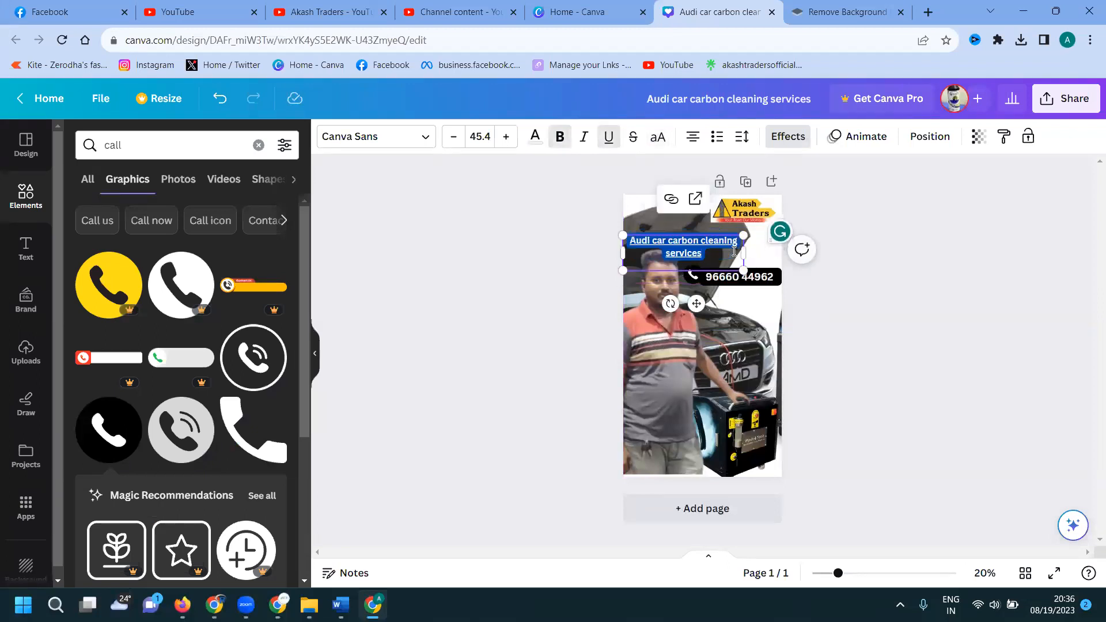
pyautogui.click(505, 139)
pyautogui.click(505, 139)
pyautogui.click(504, 139)
pyautogui.click(499, 141)
pyautogui.click(499, 141)
pyautogui.click(499, 141)
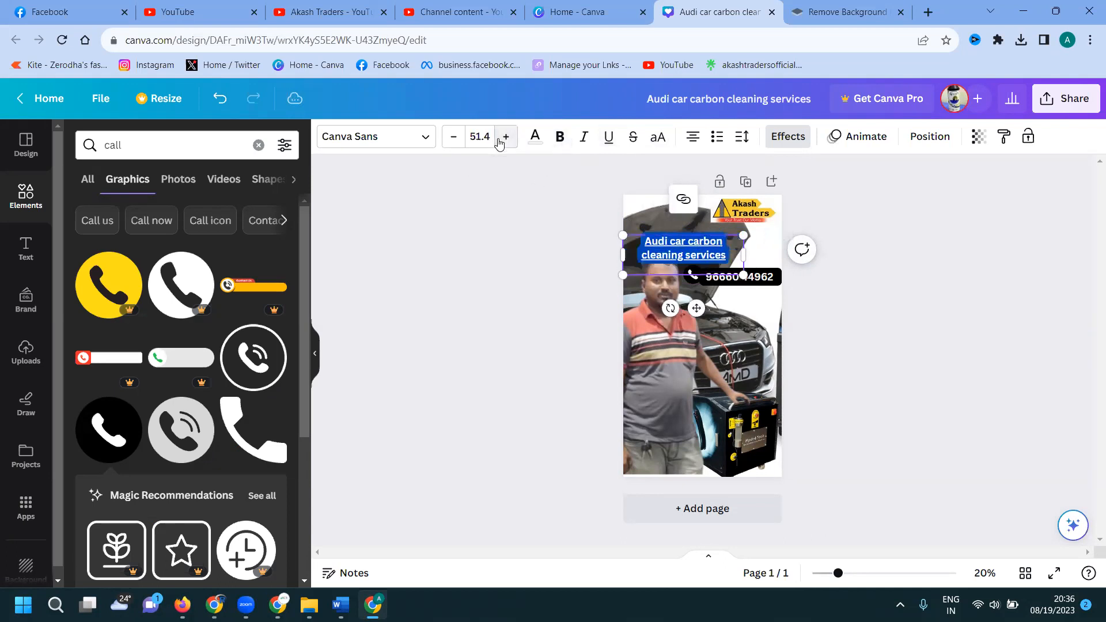
# Move the title slightly higher and align the phone icon with the number.
pyautogui.click(947, 282)
pyautogui.moveTo(708, 257); pyautogui.dragTo(705, 241)
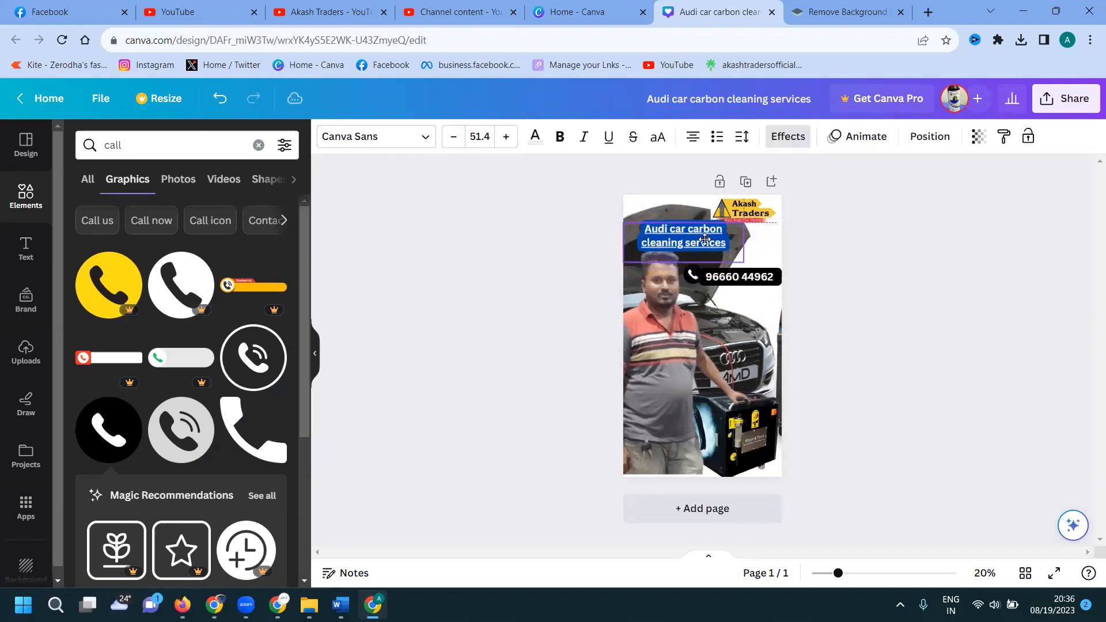
pyautogui.click(977, 297)
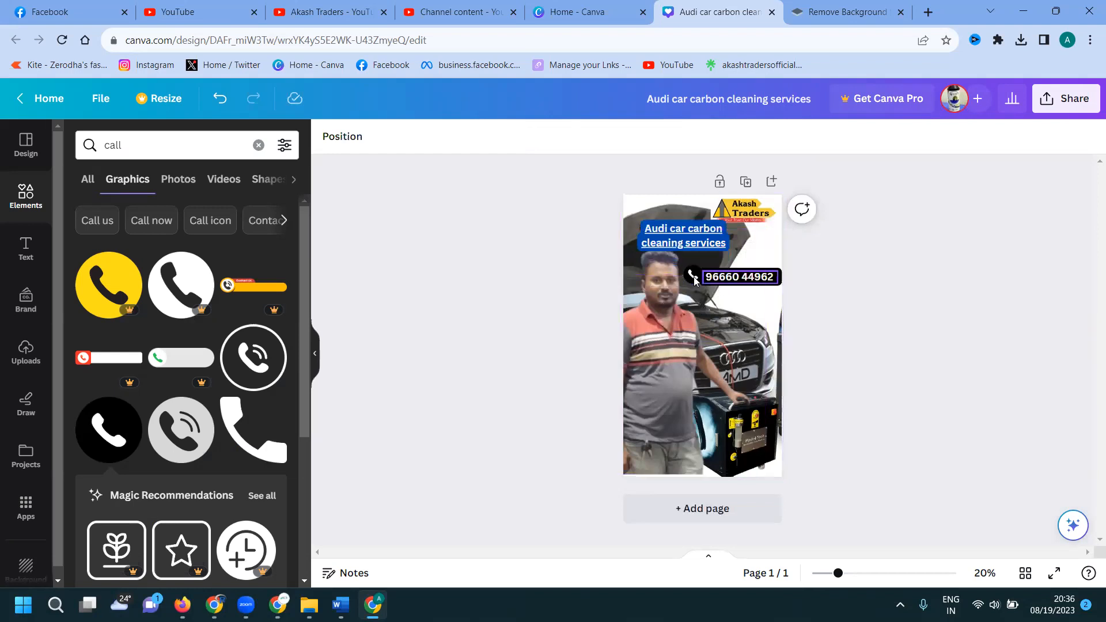
pyautogui.moveTo(693, 276); pyautogui.dragTo(693, 276)
# Download the story as a JPG file, dismissing the upgrade offer, then go to YouTube Studio.
pyautogui.click(970, 272)
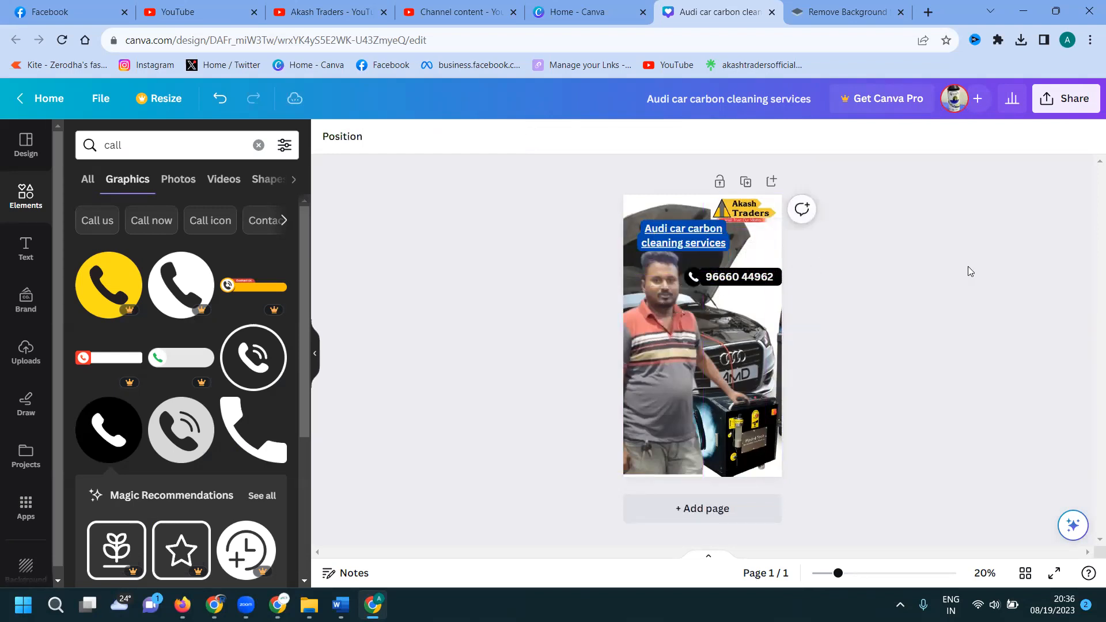
pyautogui.click(1058, 107)
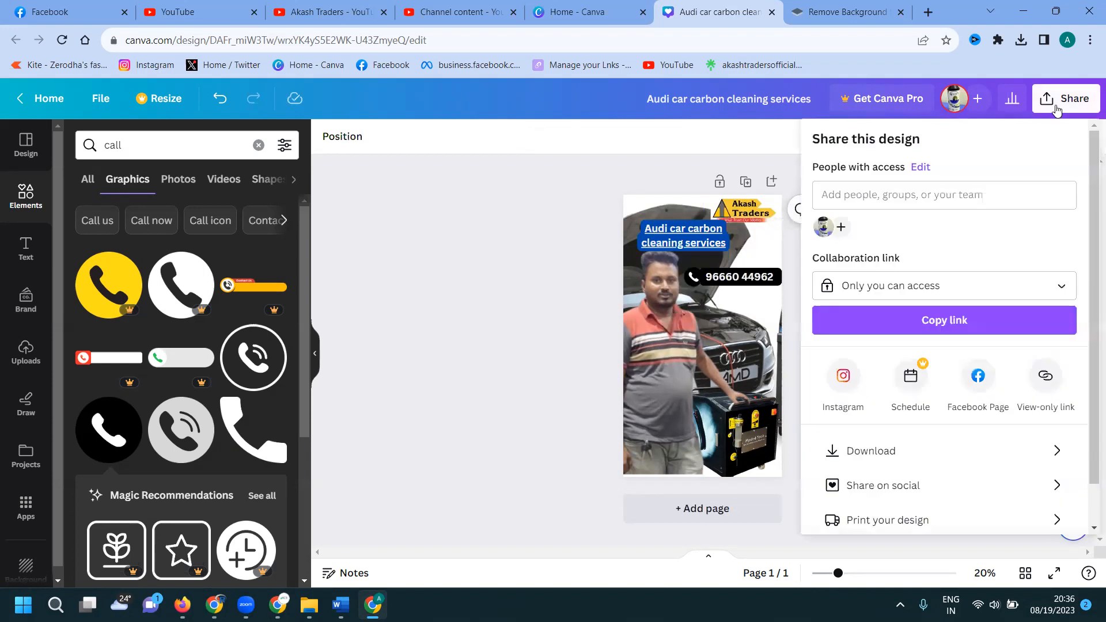
pyautogui.click(903, 455)
pyautogui.click(898, 202)
pyautogui.click(899, 248)
pyautogui.click(908, 131)
pyautogui.click(940, 383)
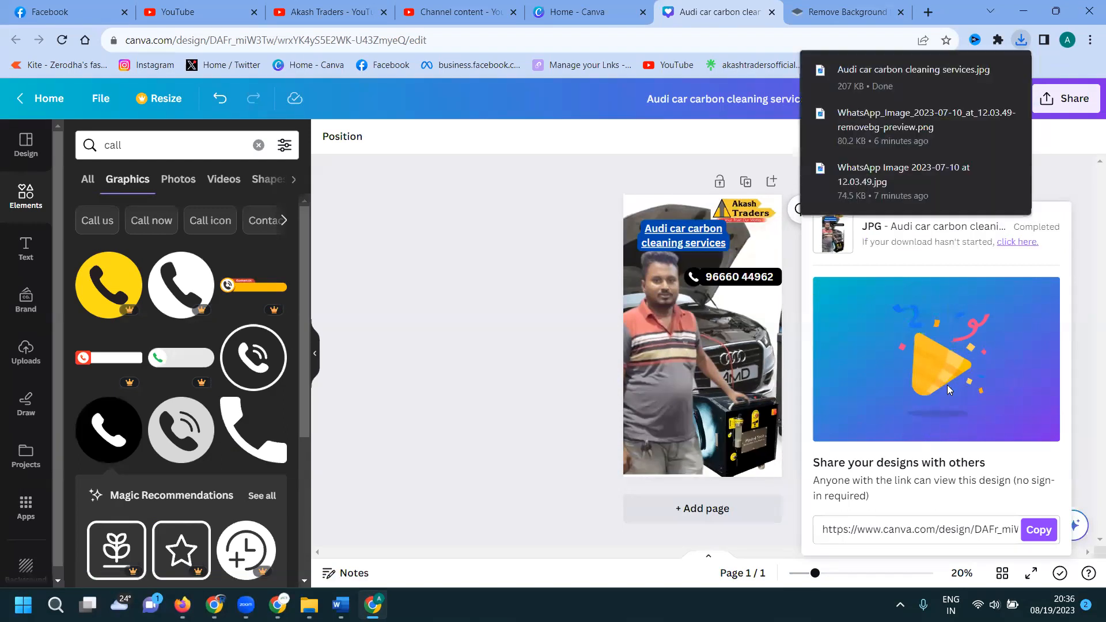
pyautogui.click(422, 10)
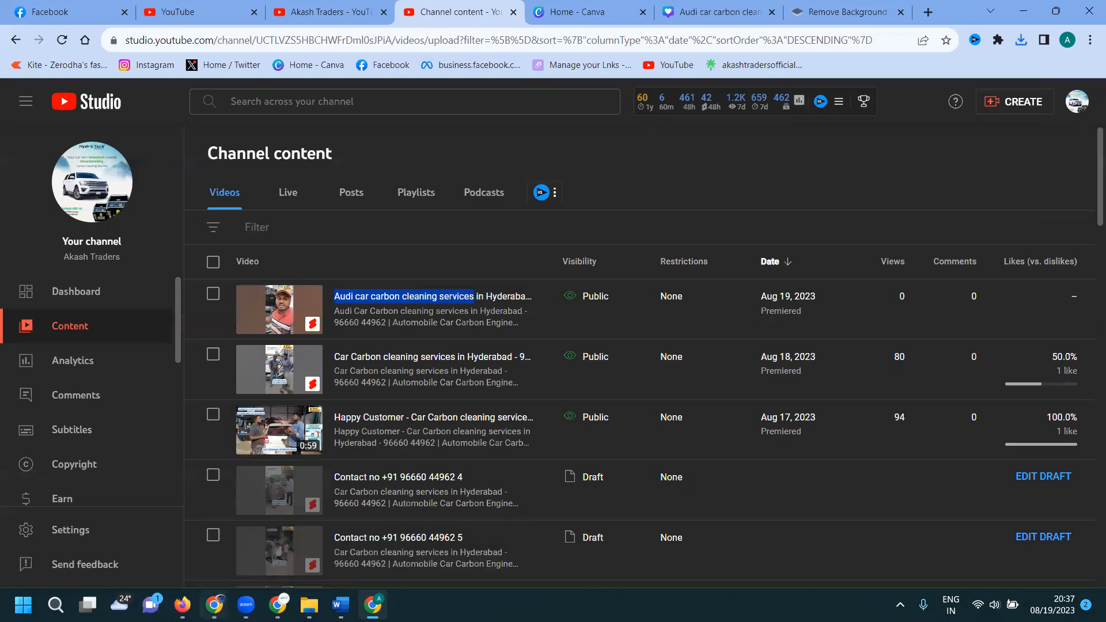
# Bring up the other Chrome window showing a YouTube channel's videos page.
pyautogui.click(214, 604)
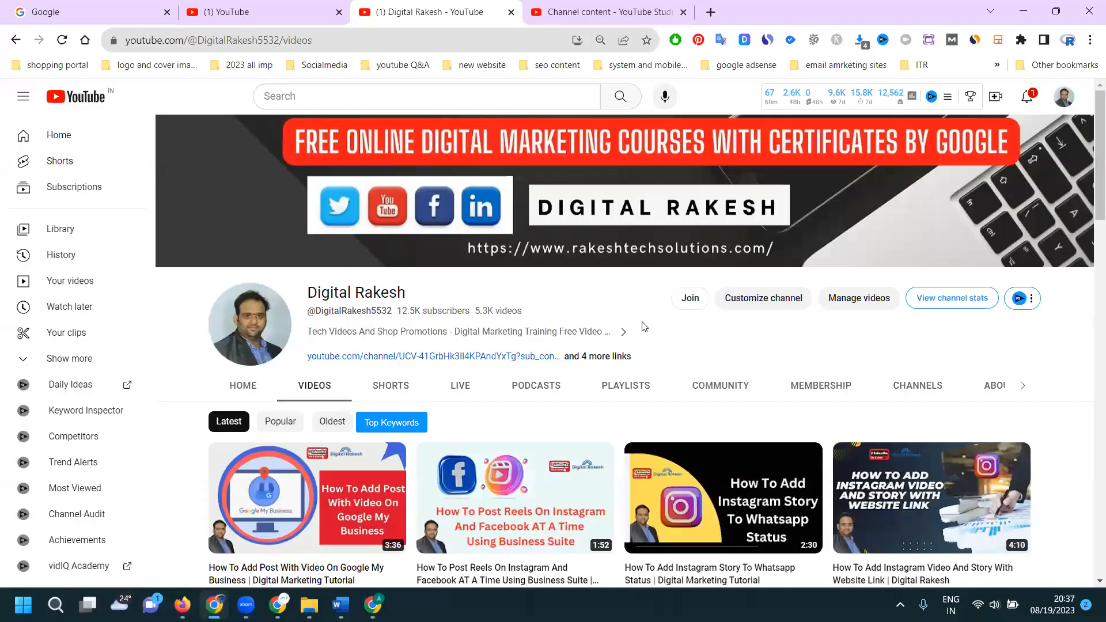